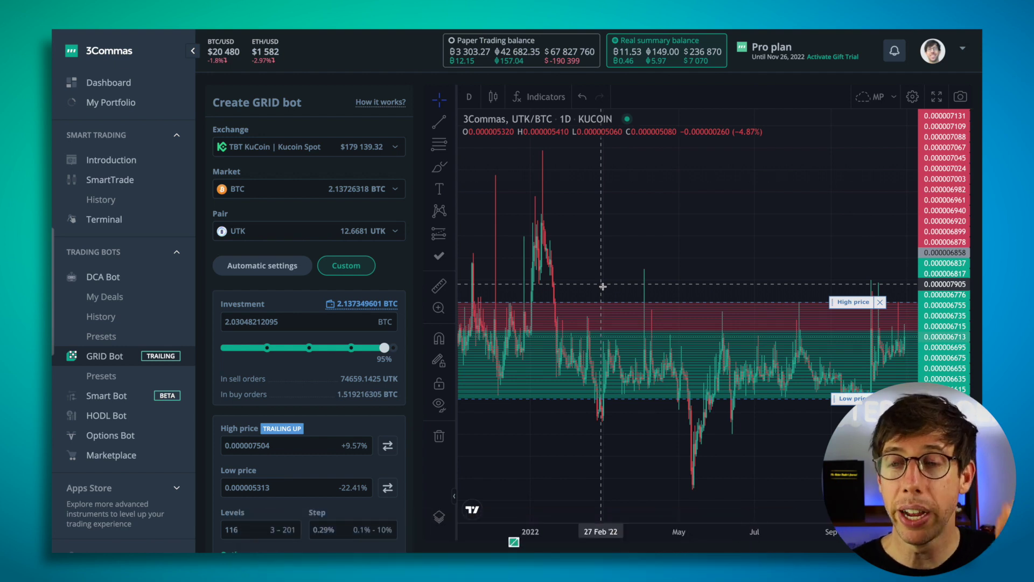
- Zoom the chart and sketch a rectangle over the sideways price range, then delete it
scroll(699, 325, up, 5)
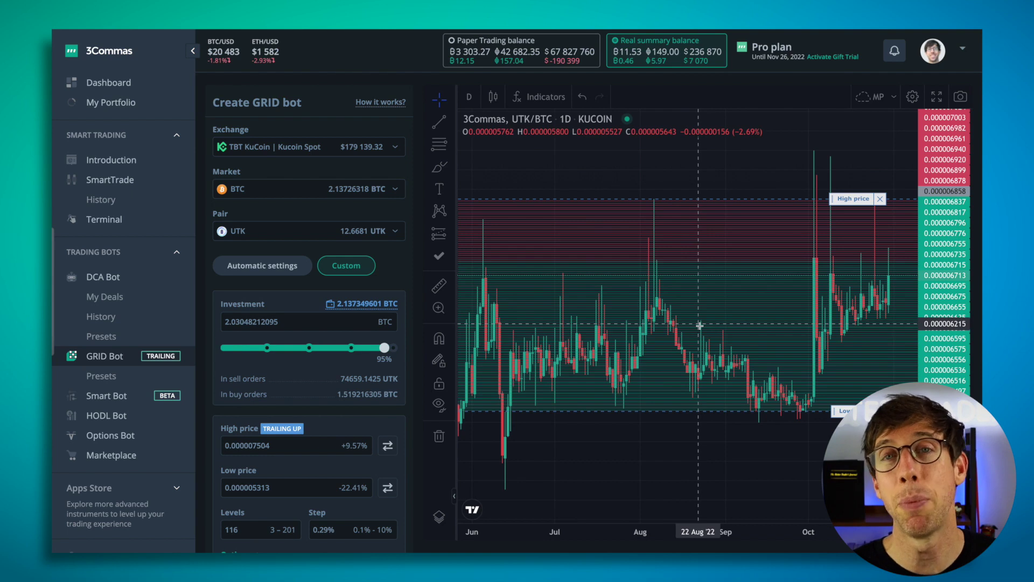
scroll(699, 326, down, 5)
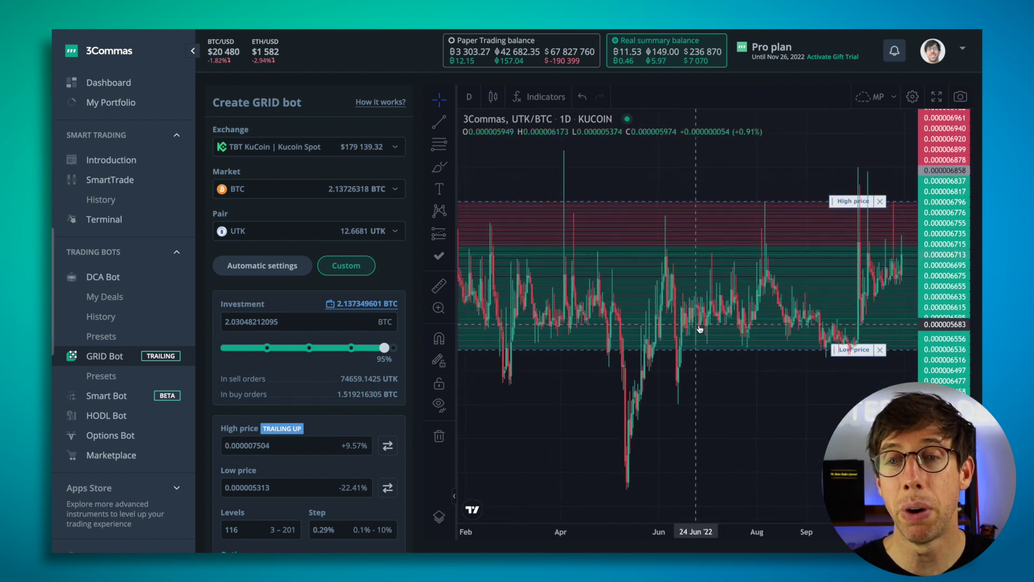
scroll(699, 327, down, 3)
scroll(699, 325, down, 4)
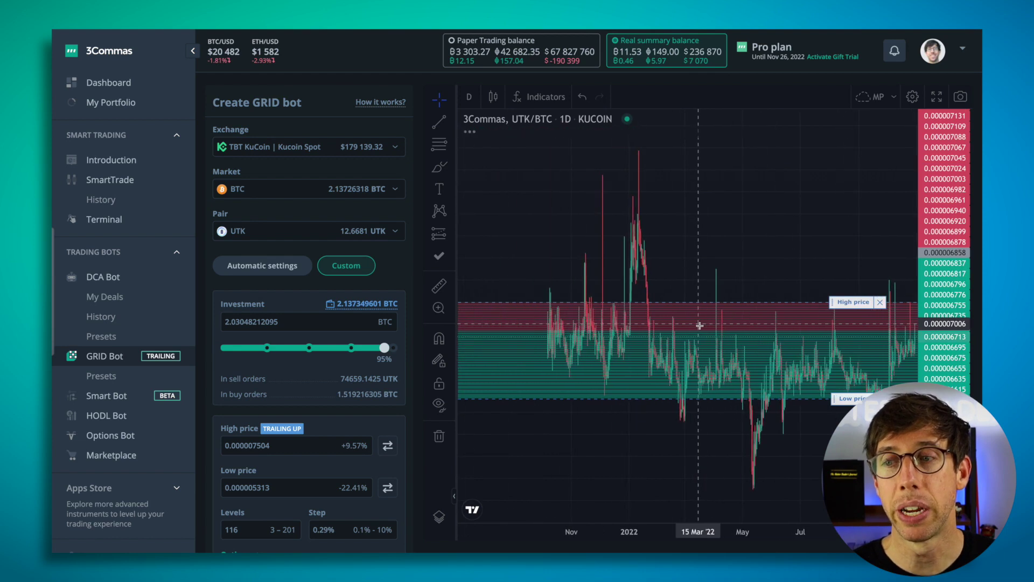
scroll(685, 327, up, 2)
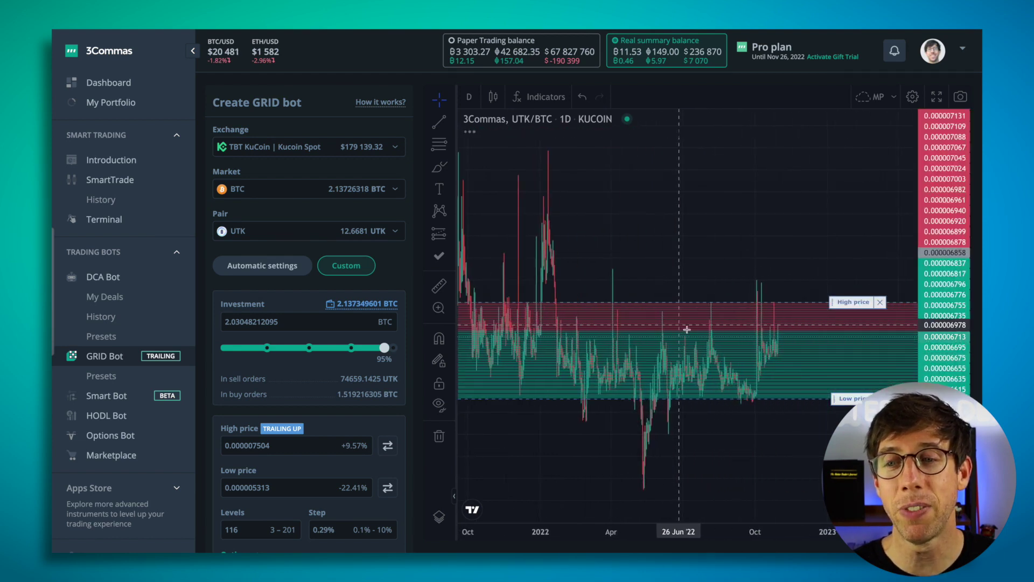
click(439, 167)
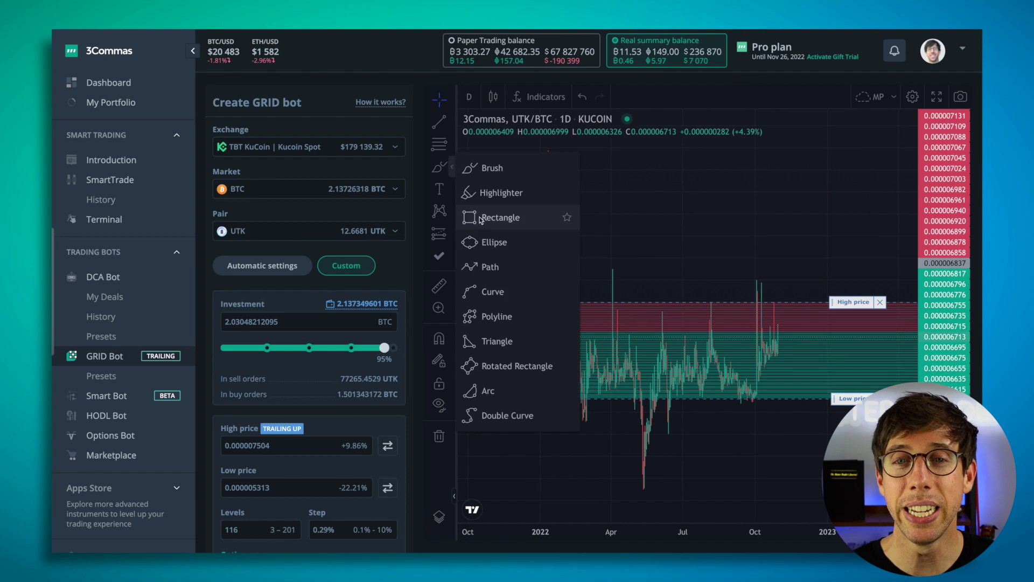
click(496, 171)
mouse_move(525, 388)
mouse_down()
mouse_move(701, 371)
mouse_move(790, 348)
mouse_up()
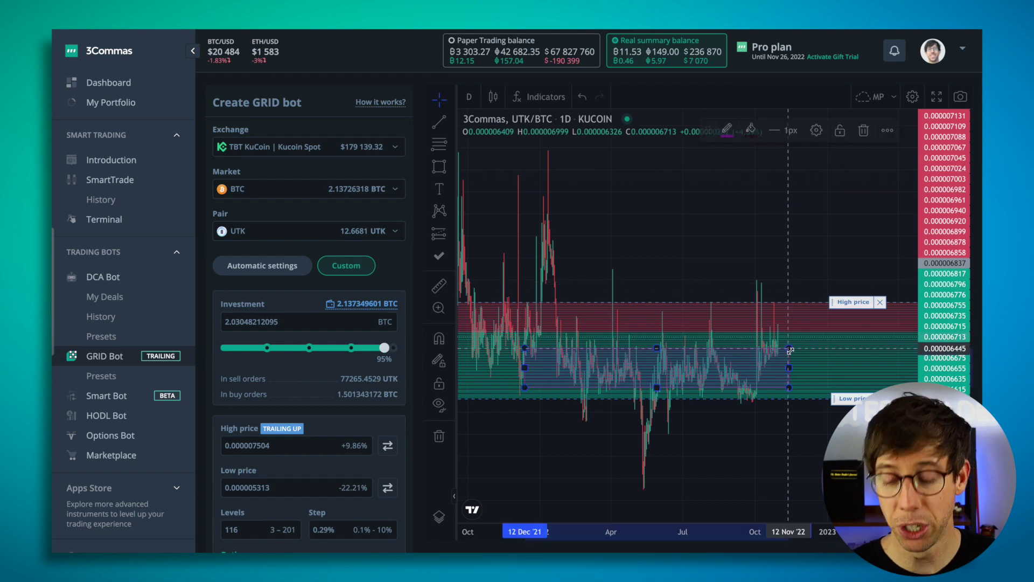
key(Delete)
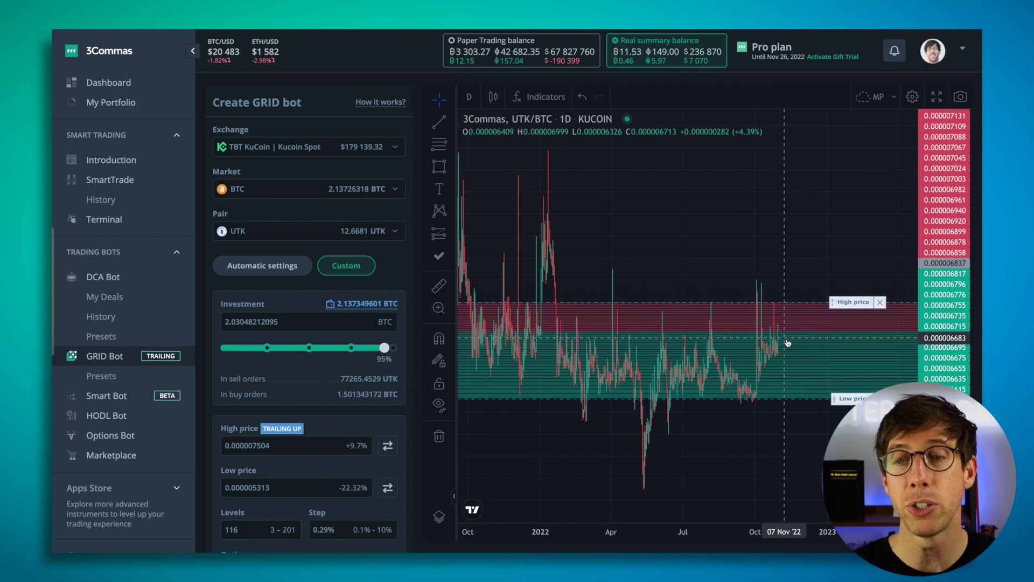
- Use automatic settings: 0.000005313–0.000007504 range, 0.29% step, 116 levels
scroll(663, 332, up, 2)
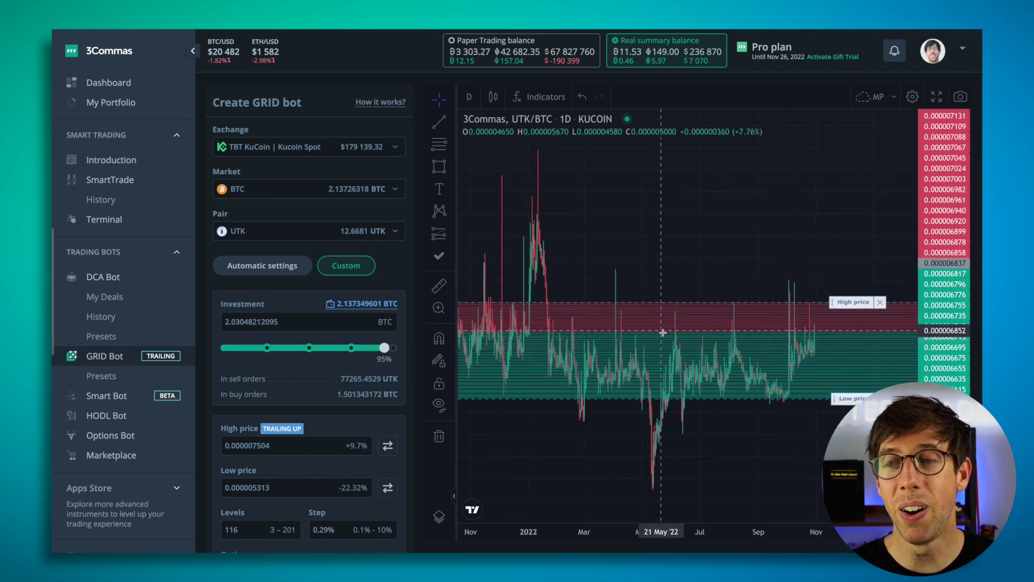
scroll(663, 332, up, 3)
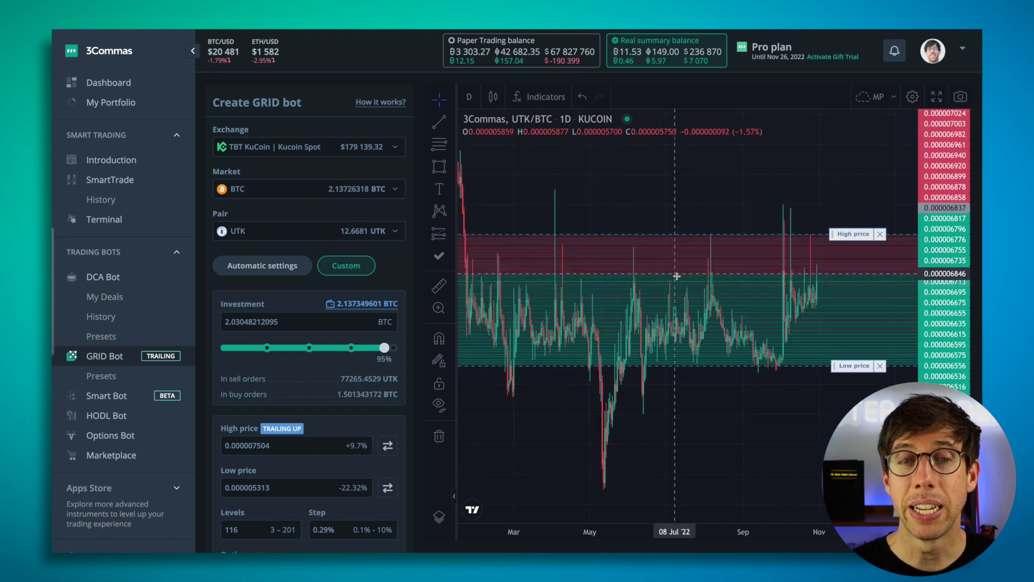
click(269, 266)
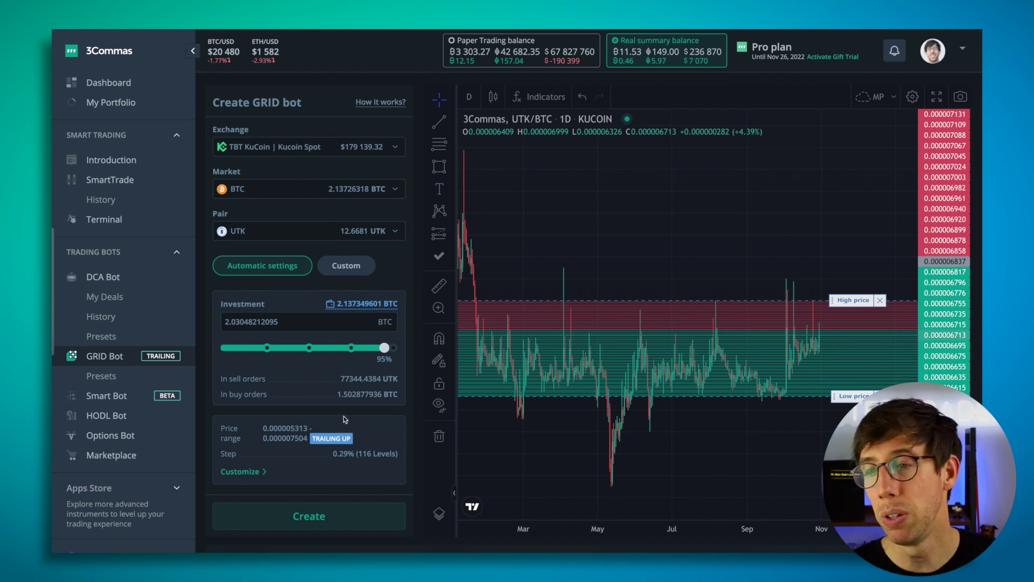
- Return to custom grid settings and drag the high price down to 0.000006936
mouse_move(330, 303)
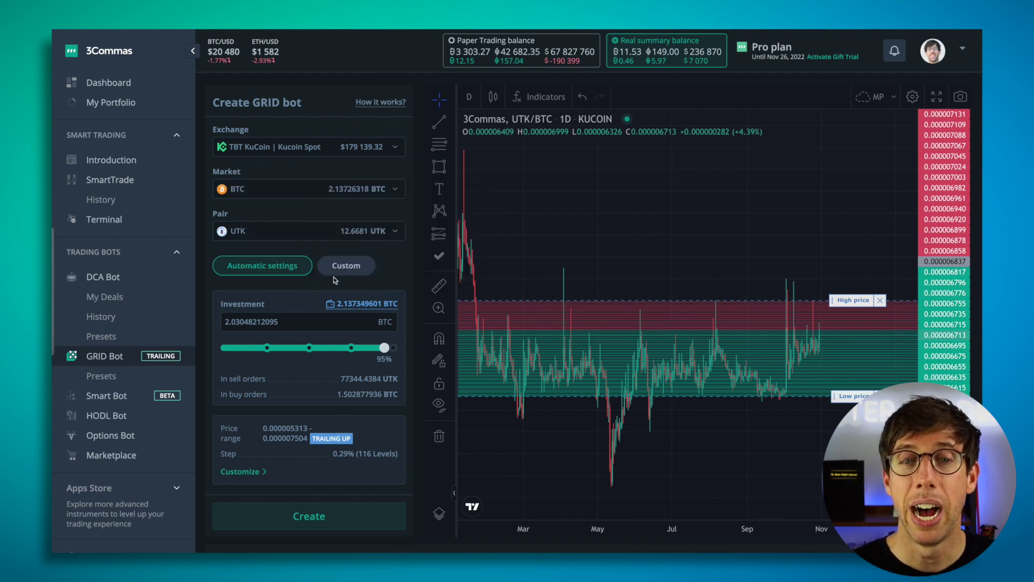
click(342, 267)
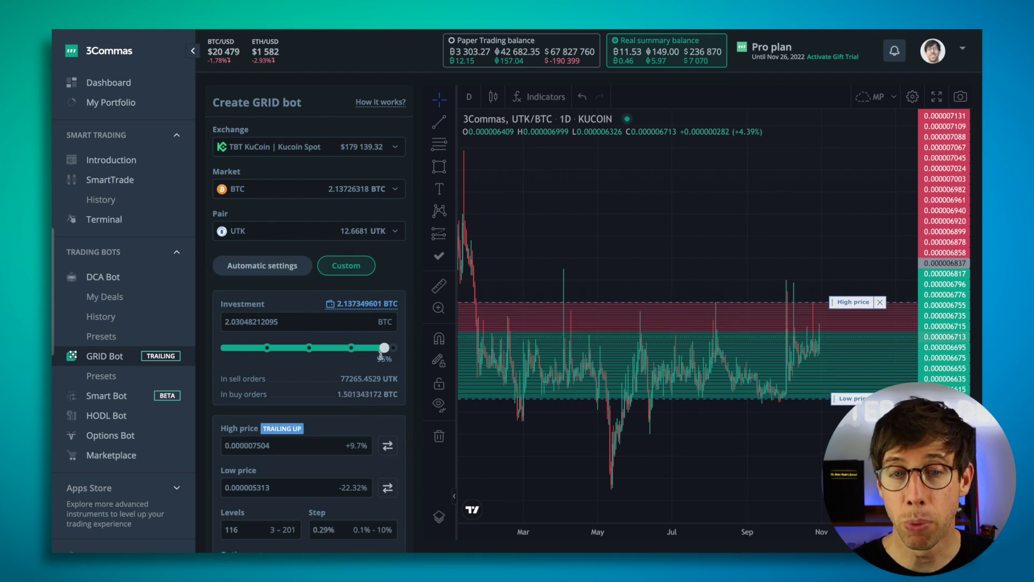
scroll(308, 368, down, 2)
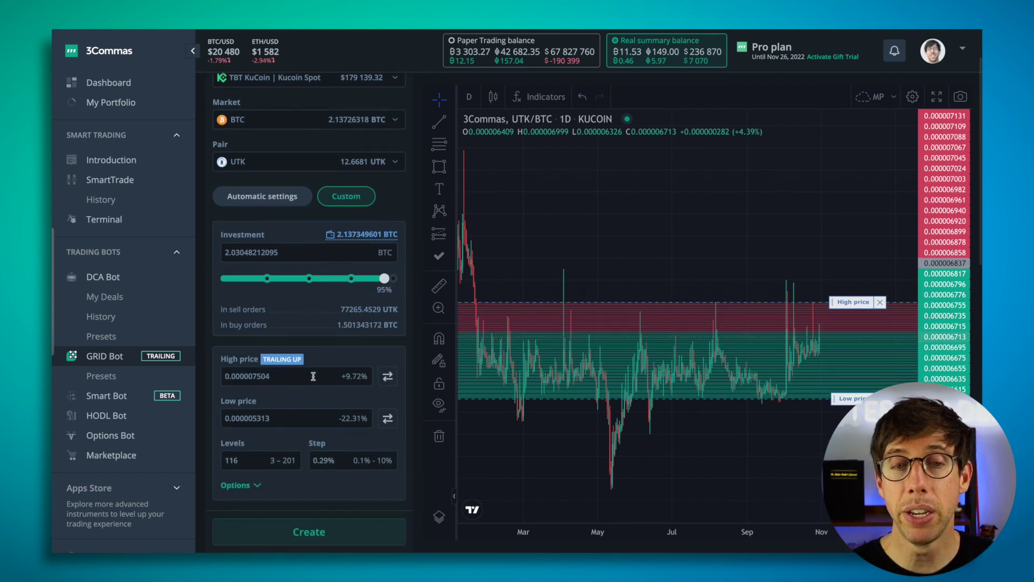
drag(836, 305, 833, 330)
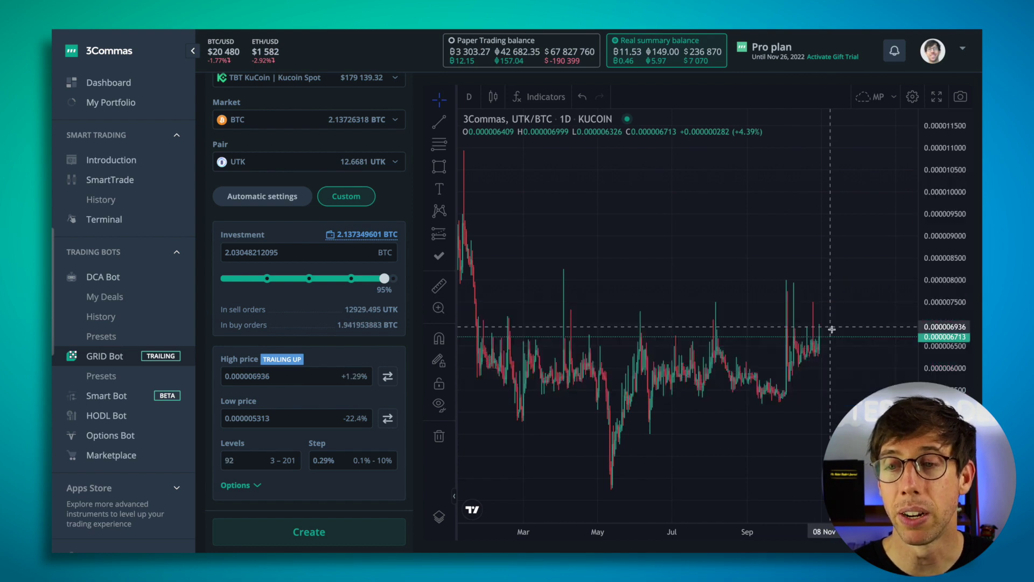
- Measure the drop below the high, then set the low price line to 0.000005686
scroll(811, 339, up, 5)
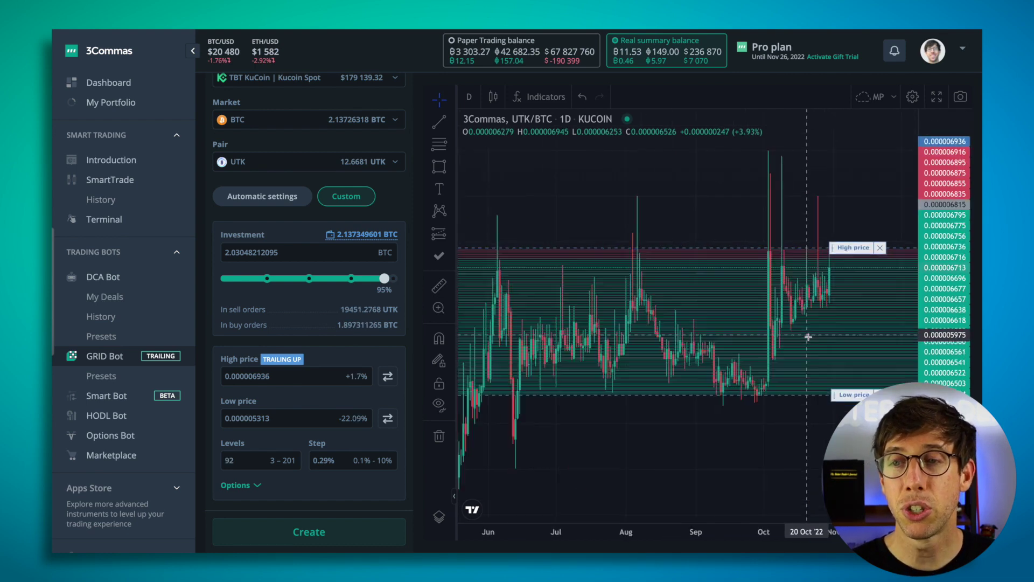
scroll(744, 296, down, 6)
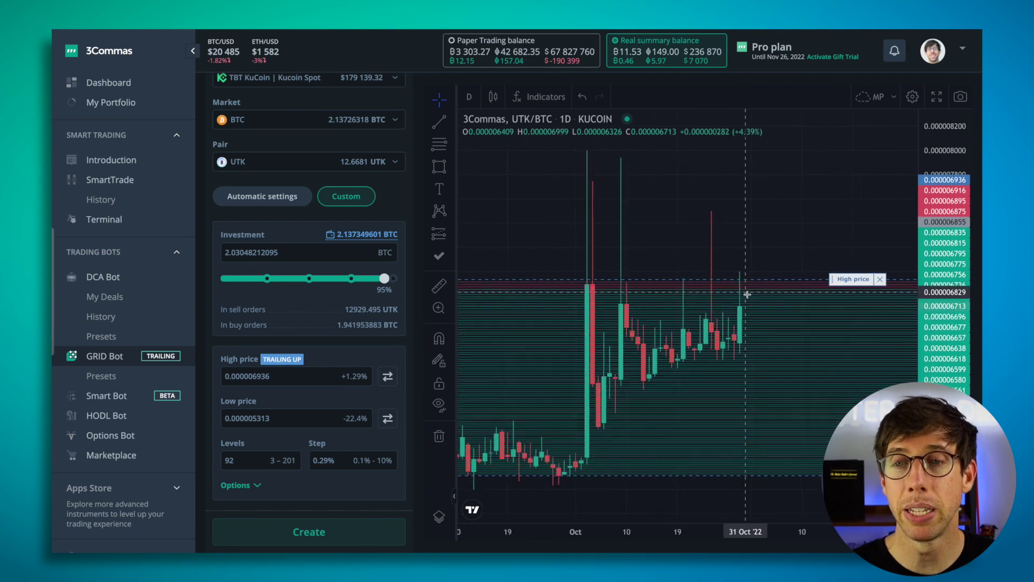
scroll(747, 295, down, 3)
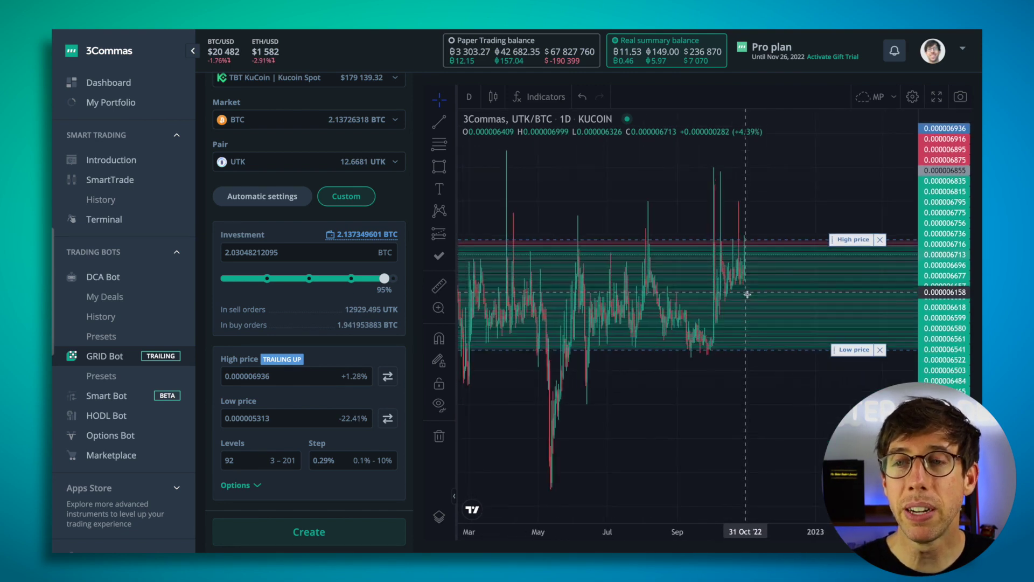
shift+click(786, 335)
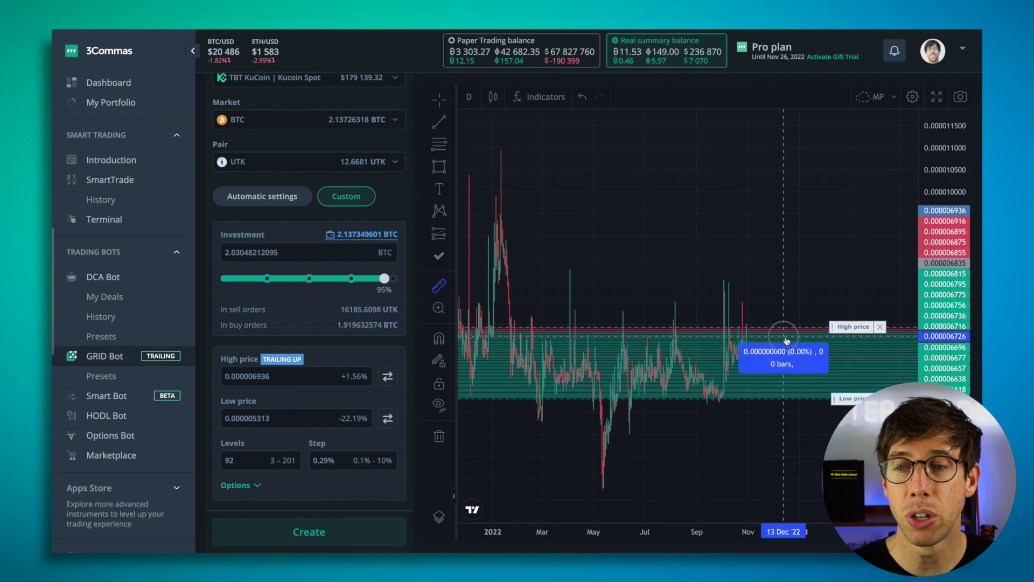
click(788, 386)
mouse_move(844, 401)
mouse_down()
mouse_move(833, 424)
mouse_move(822, 415)
mouse_move(824, 389)
mouse_move(826, 399)
mouse_up()
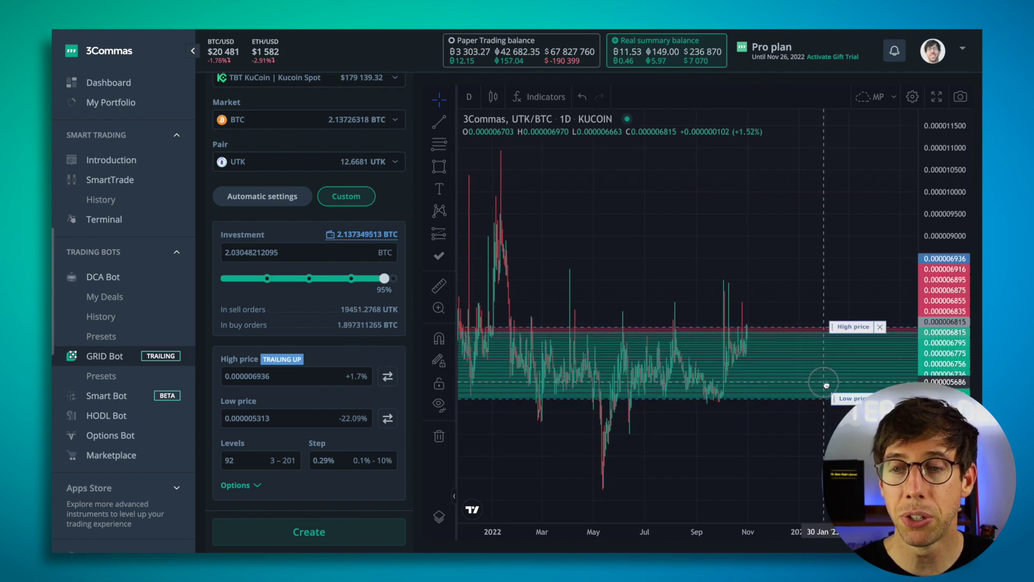
drag(835, 401, 836, 390)
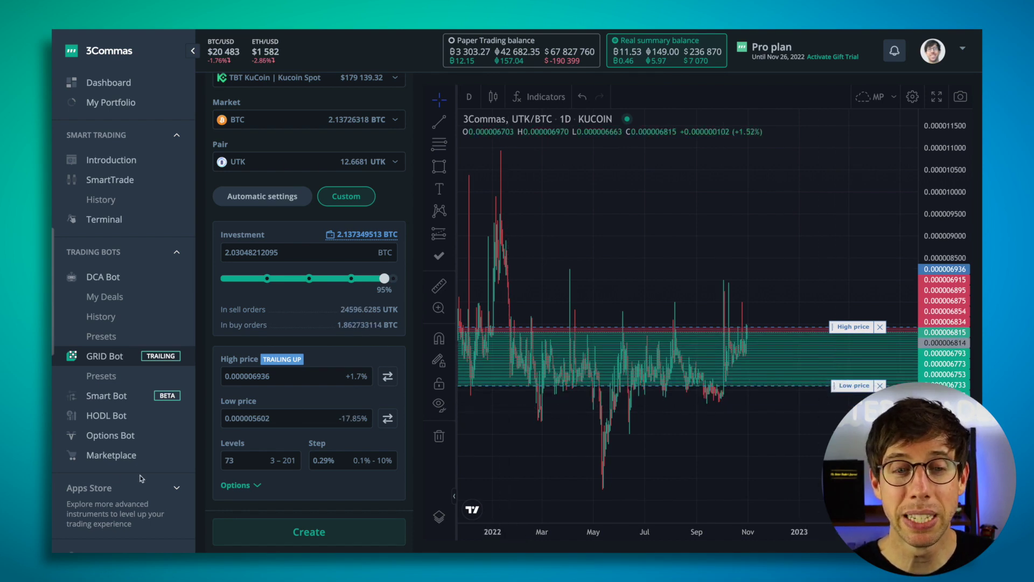
- Change the grid step to 1%, leaving 21 levels, and inspect the new grid lines on the chart
double_click(320, 461)
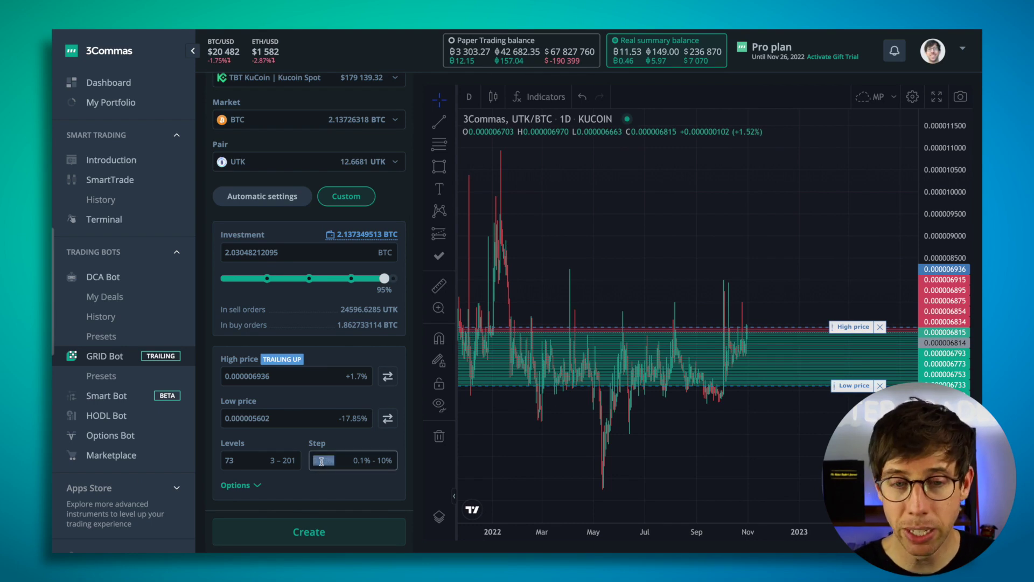
text(1)
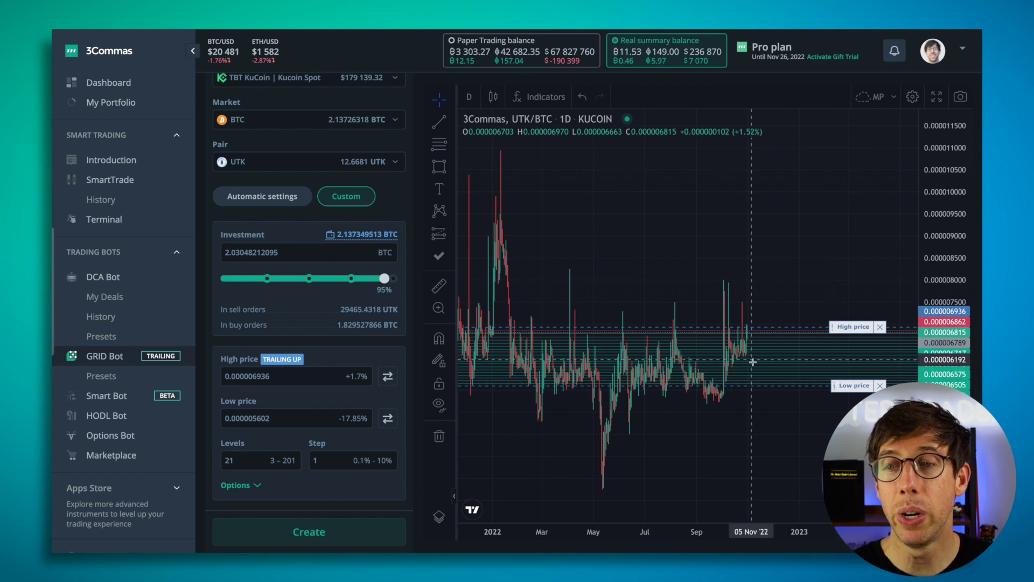
scroll(753, 362, up, 5)
scroll(753, 362, up, 5)
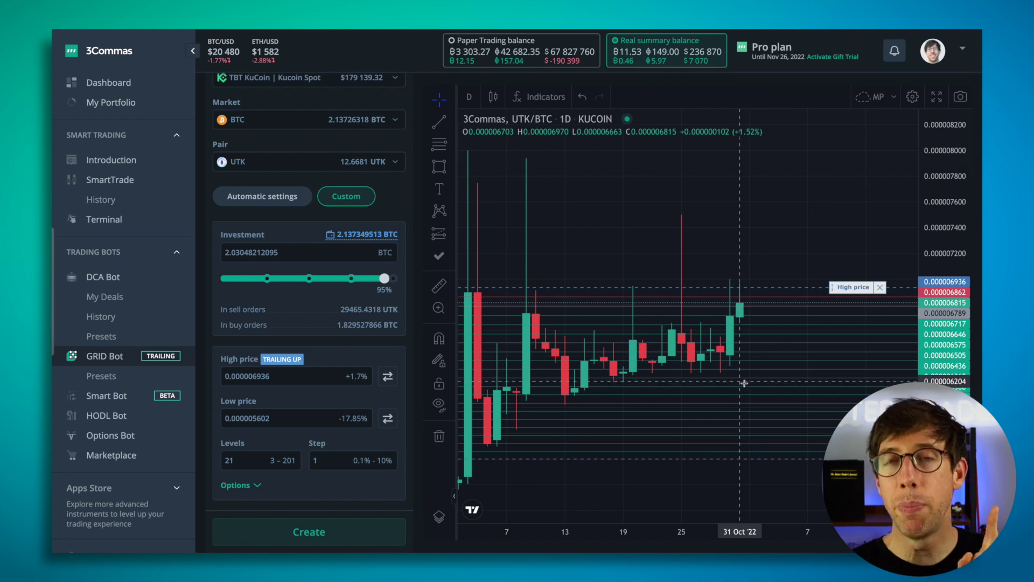
scroll(743, 383, down, 5)
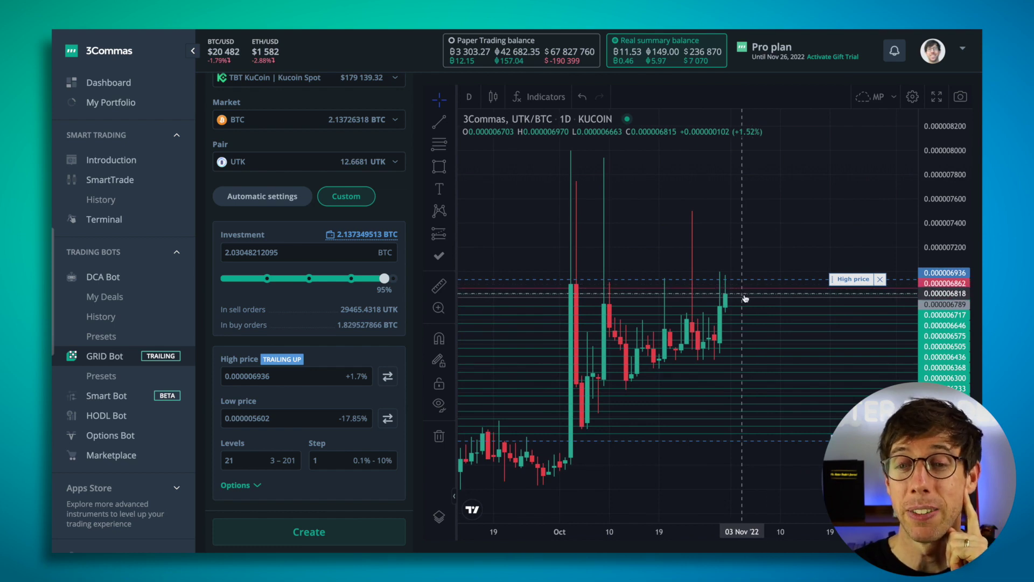
scroll(745, 298, down, 3)
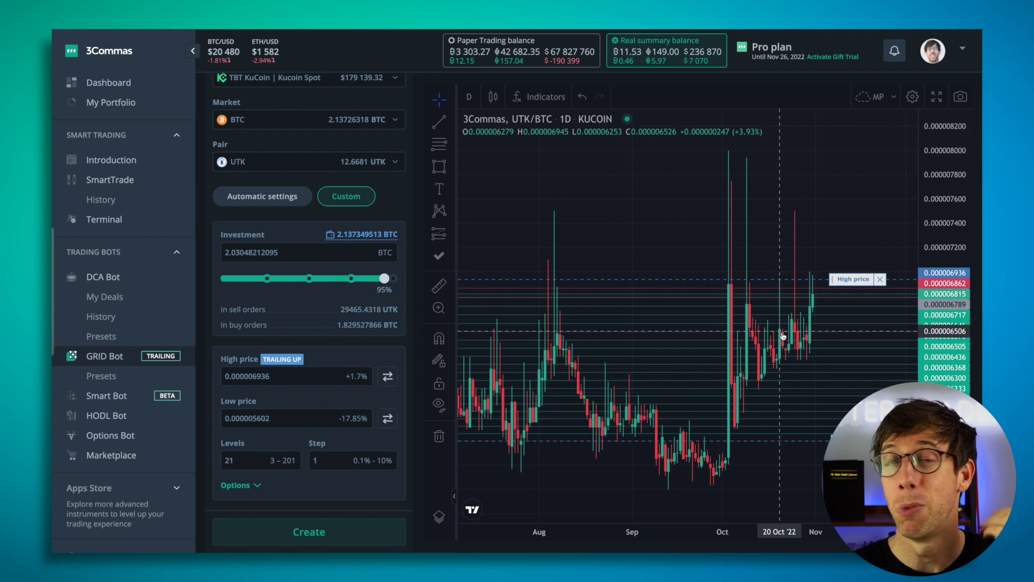
scroll(783, 336, right, 5)
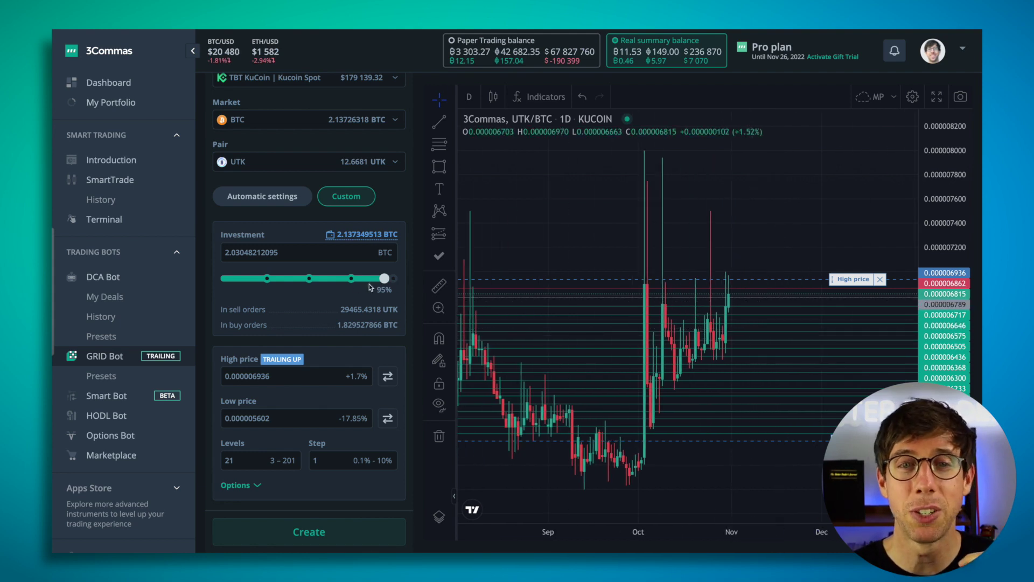
- Reduce the bot's investment to 0.05 BTC, split into UTK sell and BTC buy orders
drag(383, 279, 346, 250)
text(05)
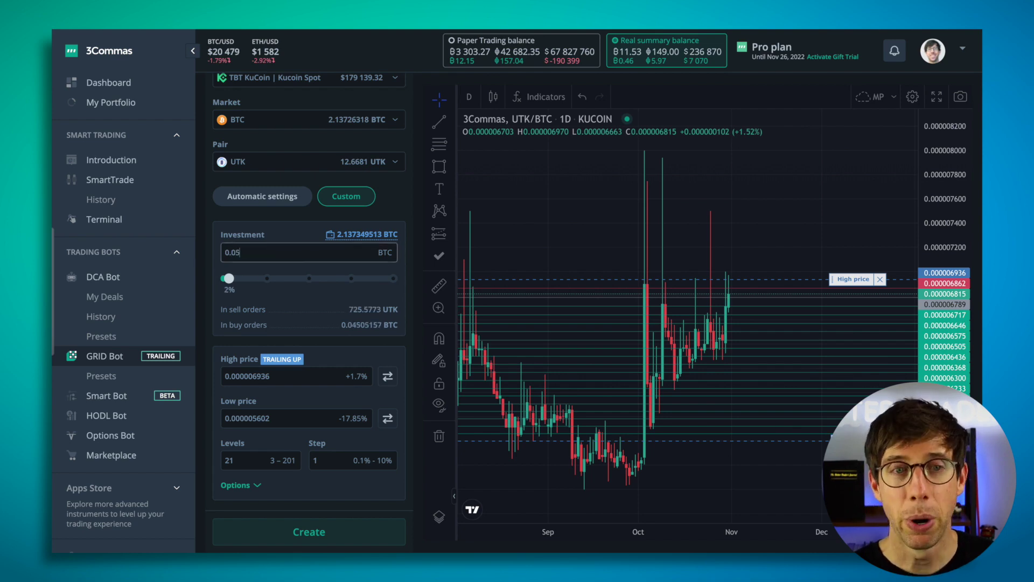
click(199, 254)
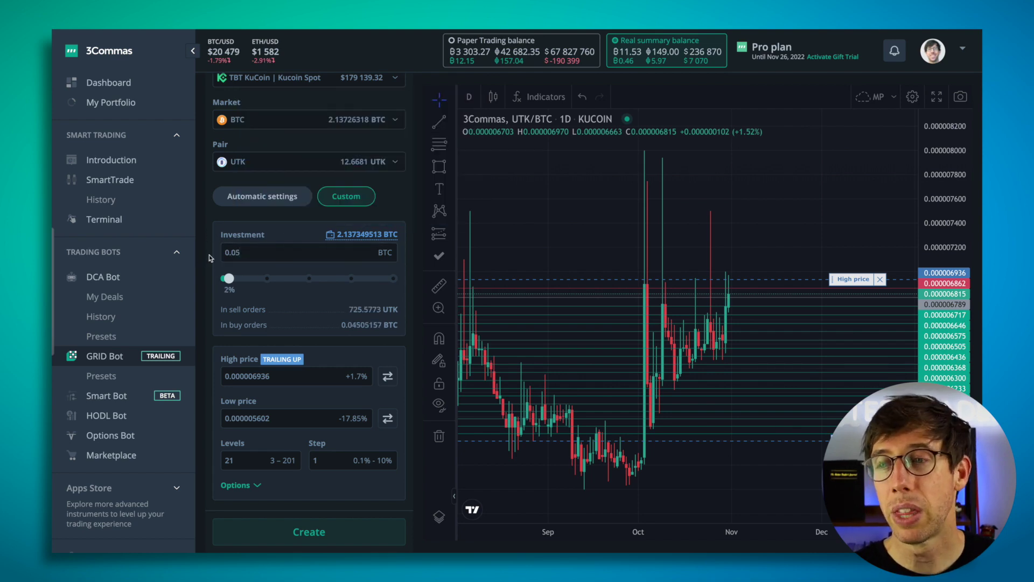
- Bring up the chart's time interval list
scroll(207, 256, down, 1)
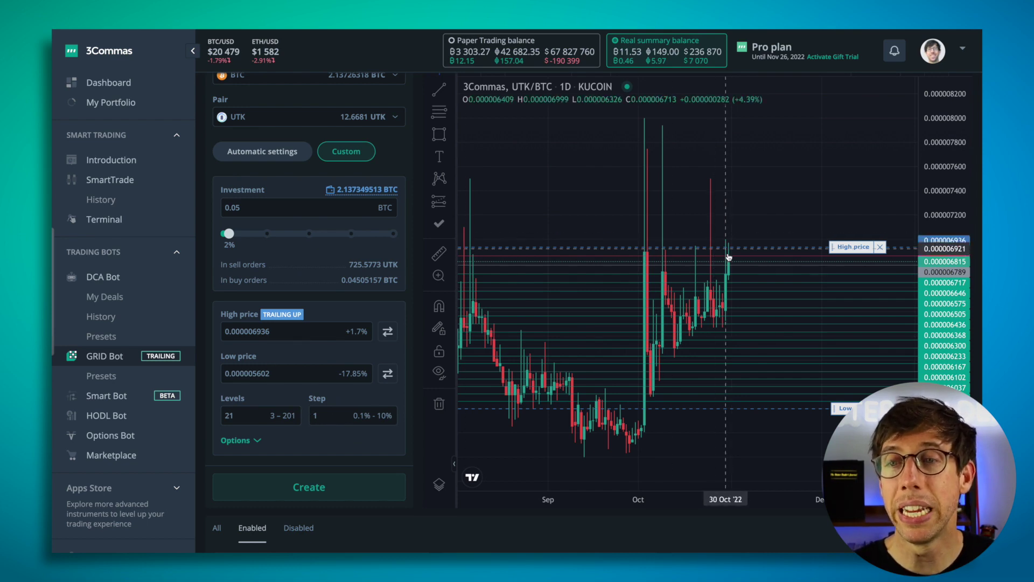
scroll(418, 143, up, 1)
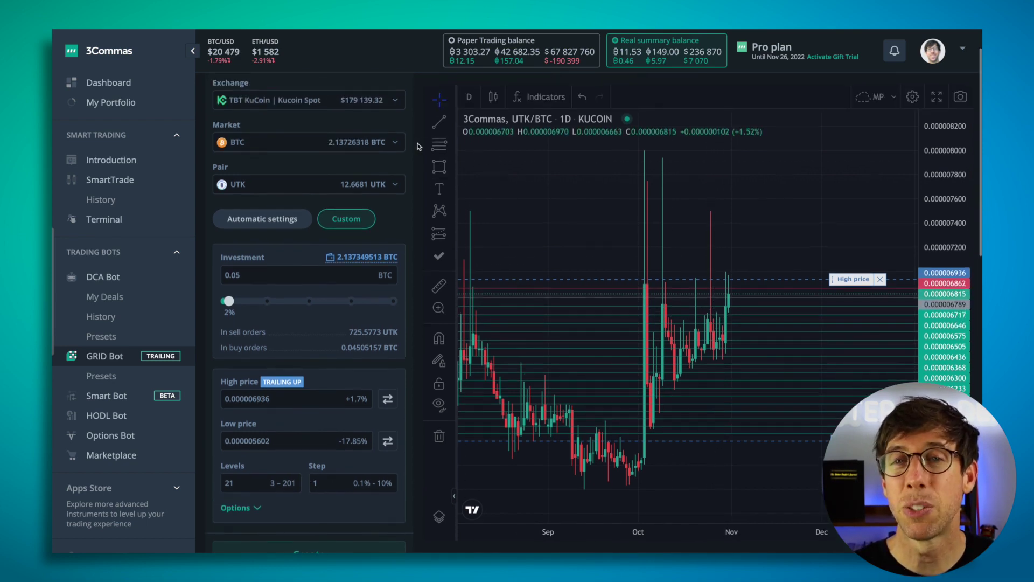
click(470, 99)
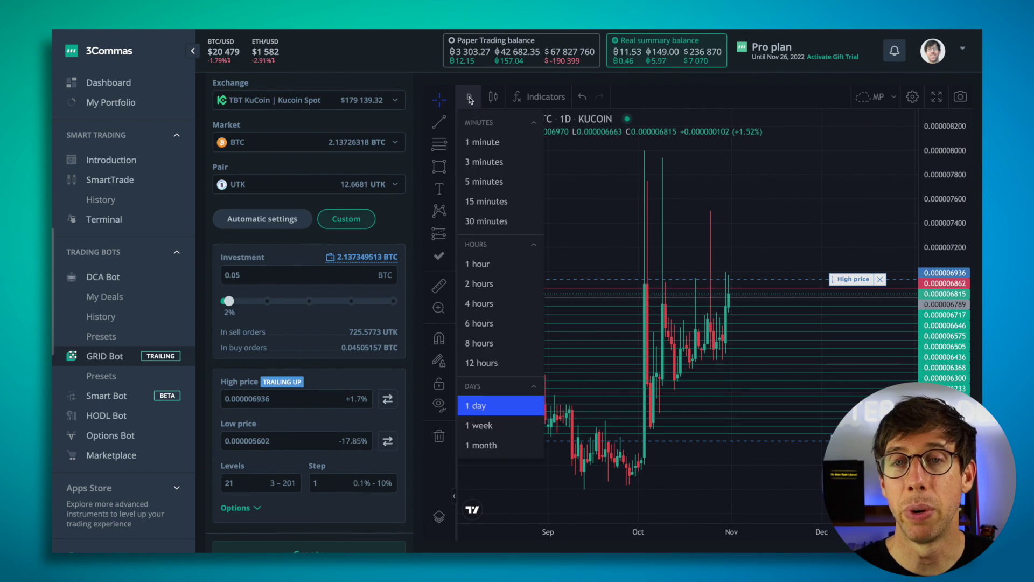
- Switch the UTK/BTC chart to 5-minute candles and pan through the price action around 31 Oct
click(486, 182)
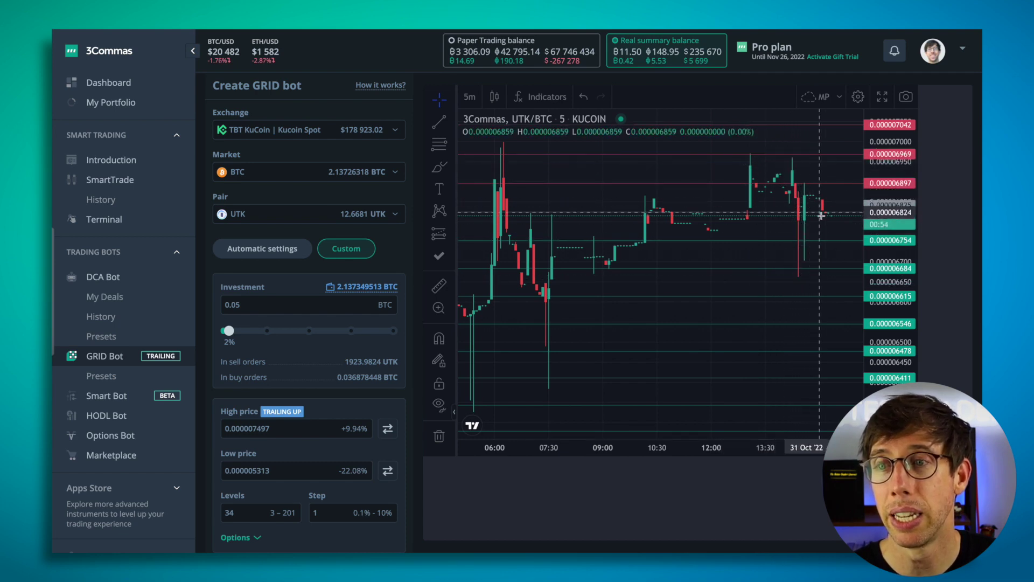
drag(475, 213, 741, 210)
drag(624, 381, 712, 381)
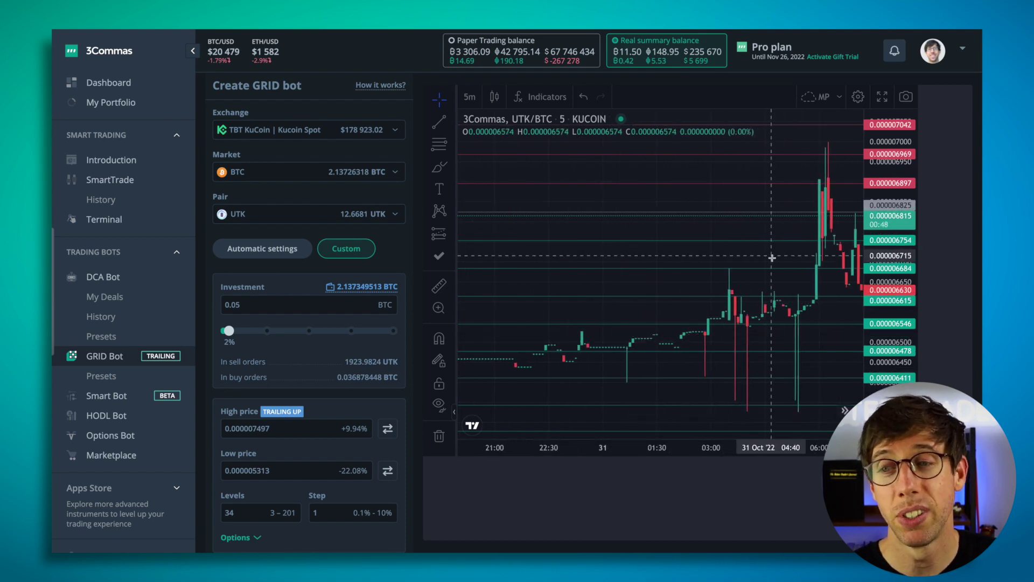
drag(772, 257, 546, 269)
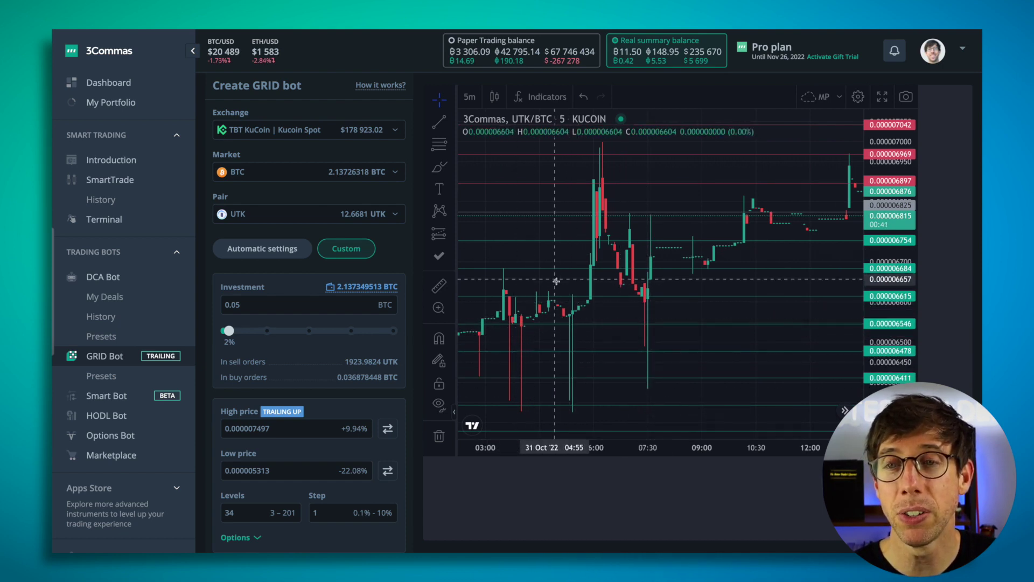
scroll(683, 248, right, 3)
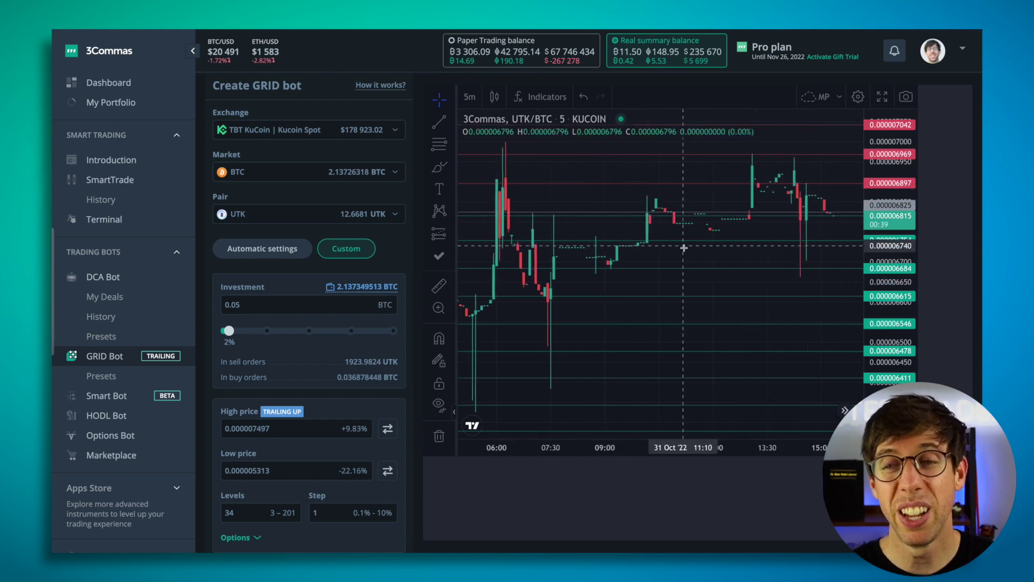
scroll(684, 248, right, 3)
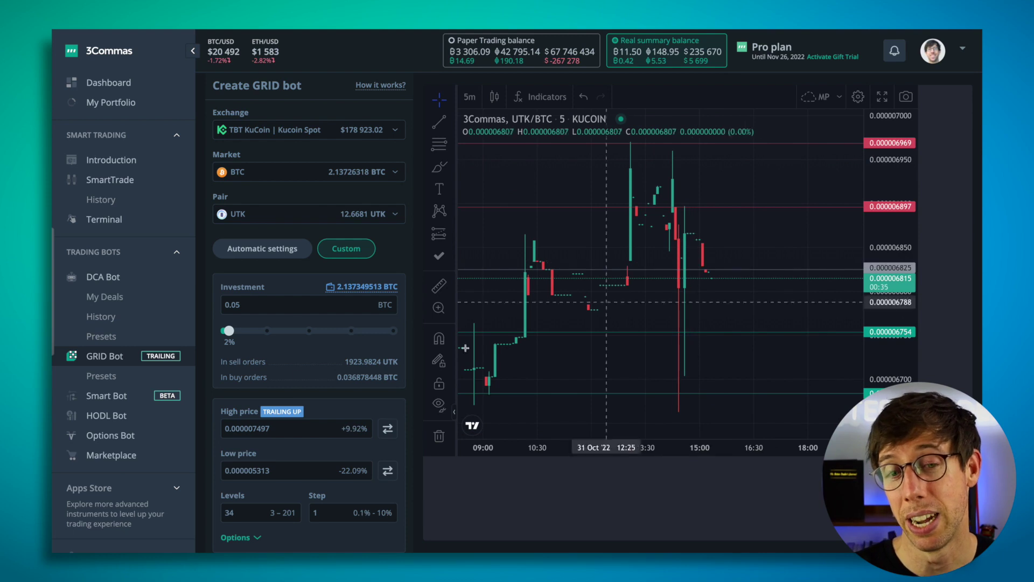
- Return to daily candles with 1D and narrow the grid to 0.00000557–0.000007321, 27 levels
key(1)
key(d)
key(Return)
drag(782, 192, 781, 208)
scroll(725, 367, down, 5)
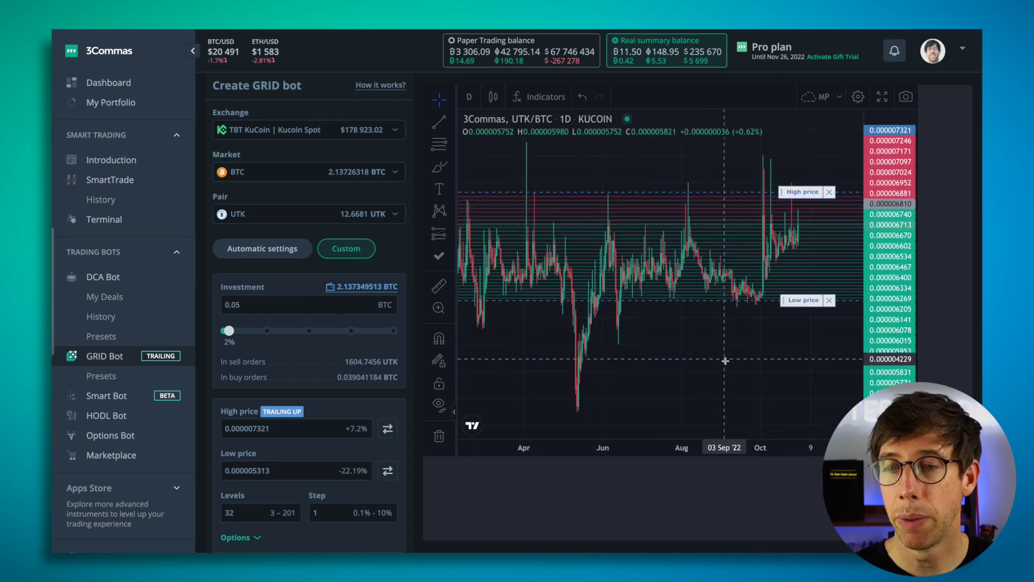
drag(787, 301, 788, 290)
click(330, 512)
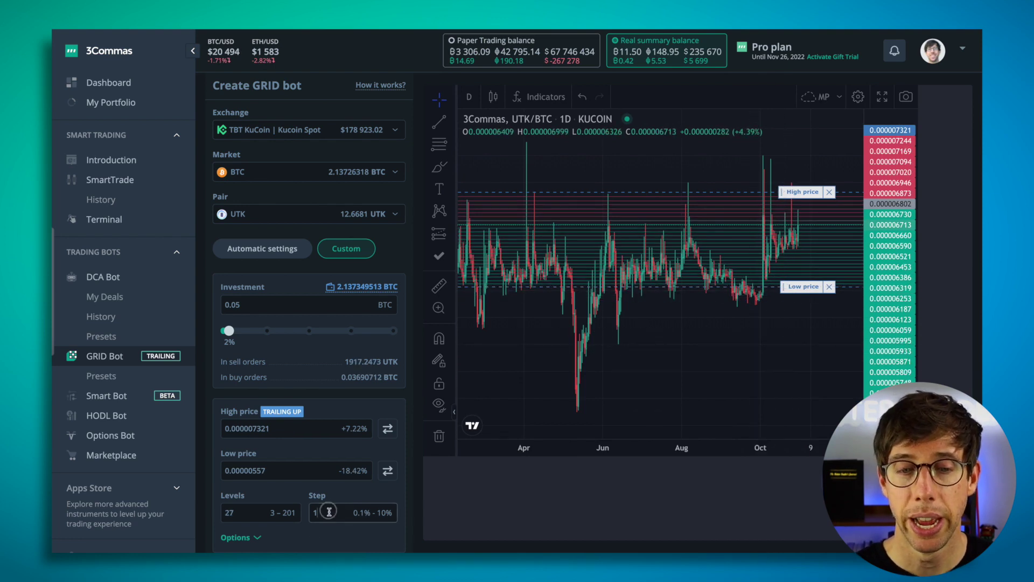
click(338, 496)
scroll(341, 496, down, 2)
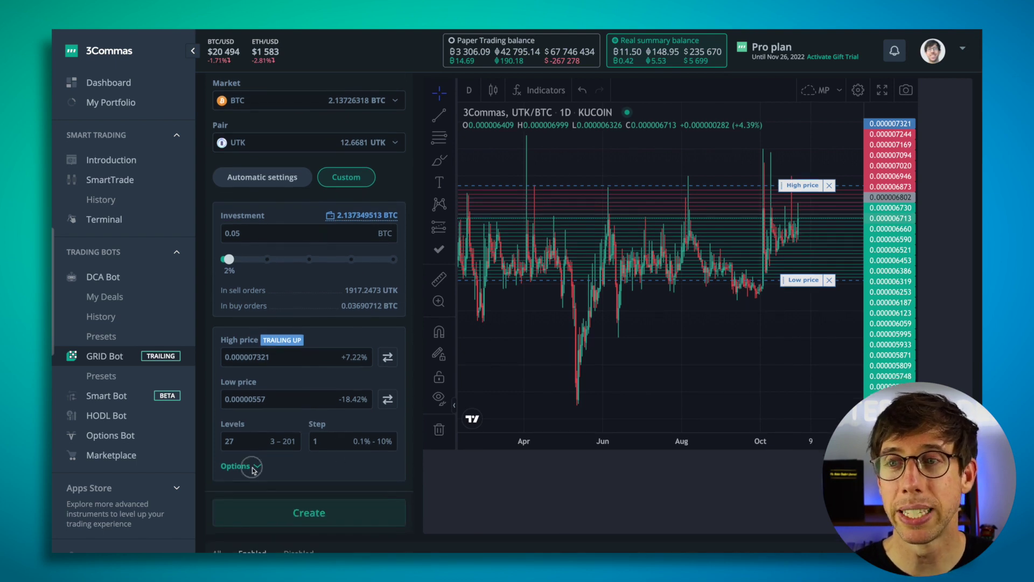
- Expand the grid bot's advanced options, showing 0.001942480 BTC per level
click(251, 470)
scroll(329, 472, down, 1)
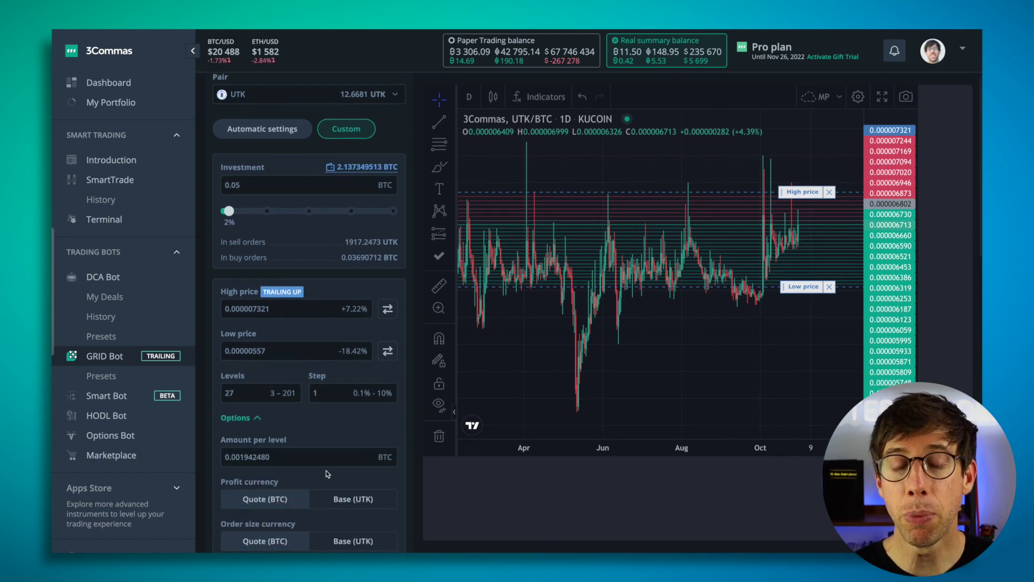
scroll(689, 216, right, 3)
scroll(689, 216, right, 4)
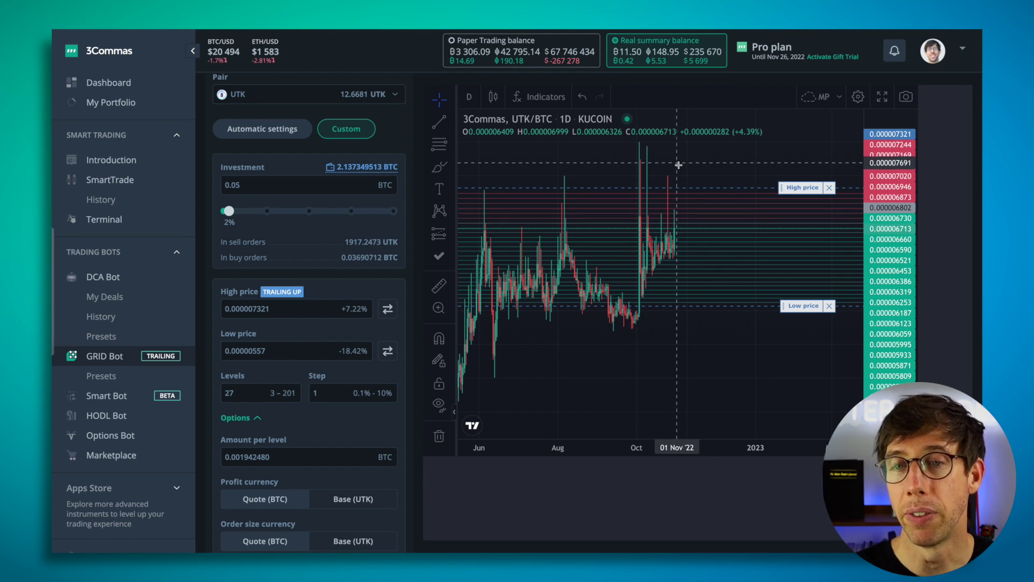
scroll(679, 164, down, 4)
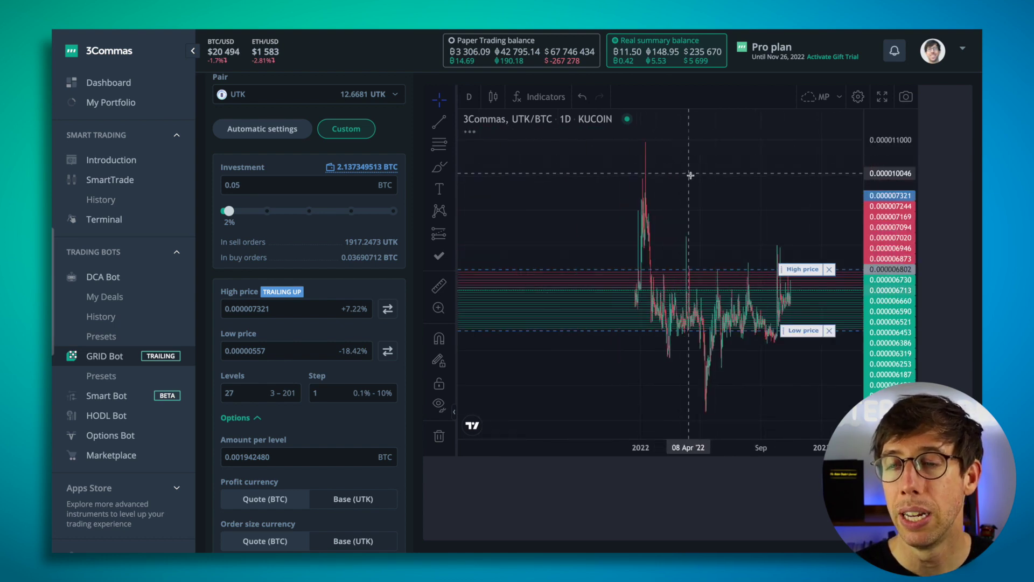
scroll(690, 174, up, 4)
scroll(690, 175, right, 10)
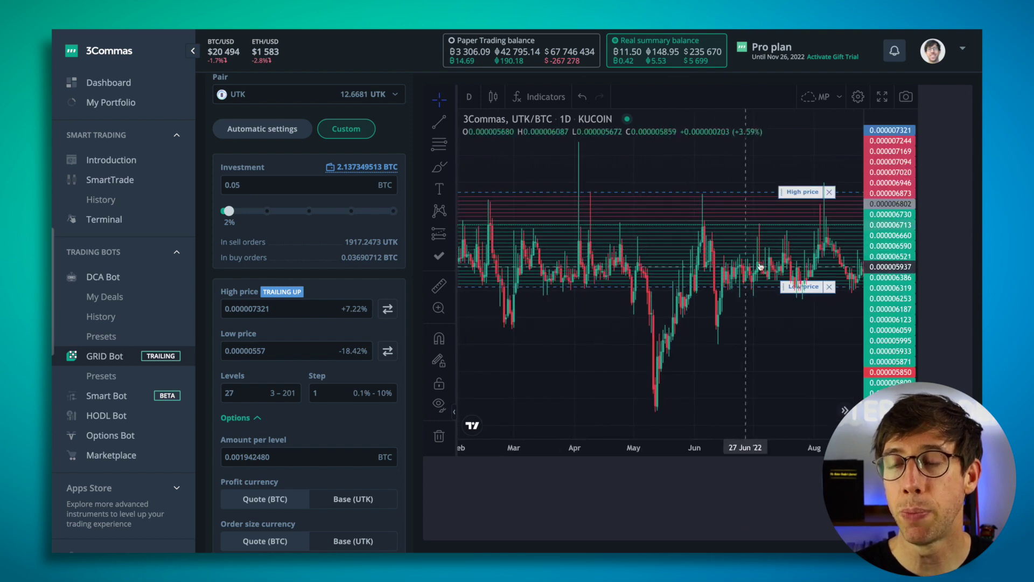
scroll(758, 288, right, 5)
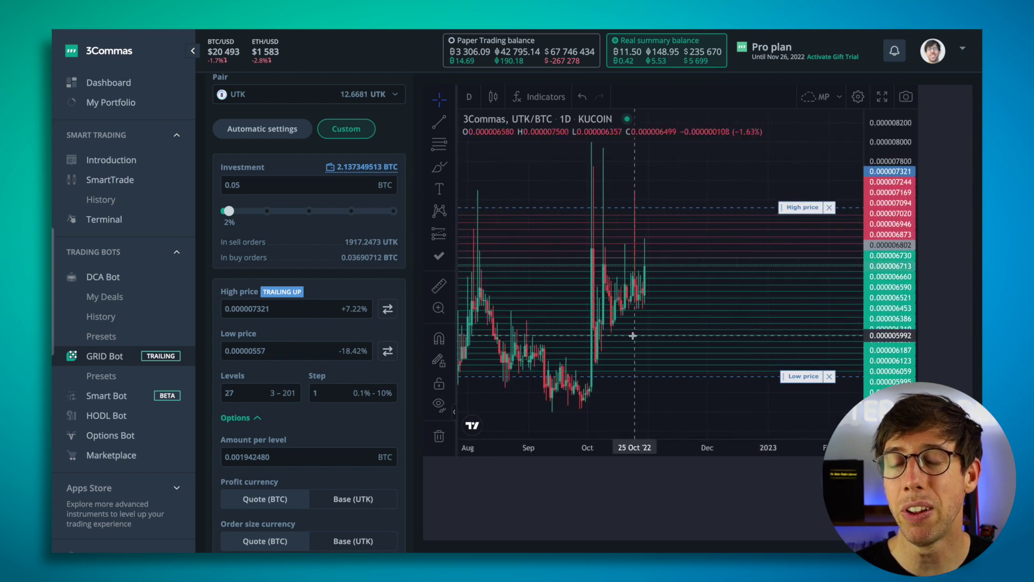
scroll(315, 418, down, 5)
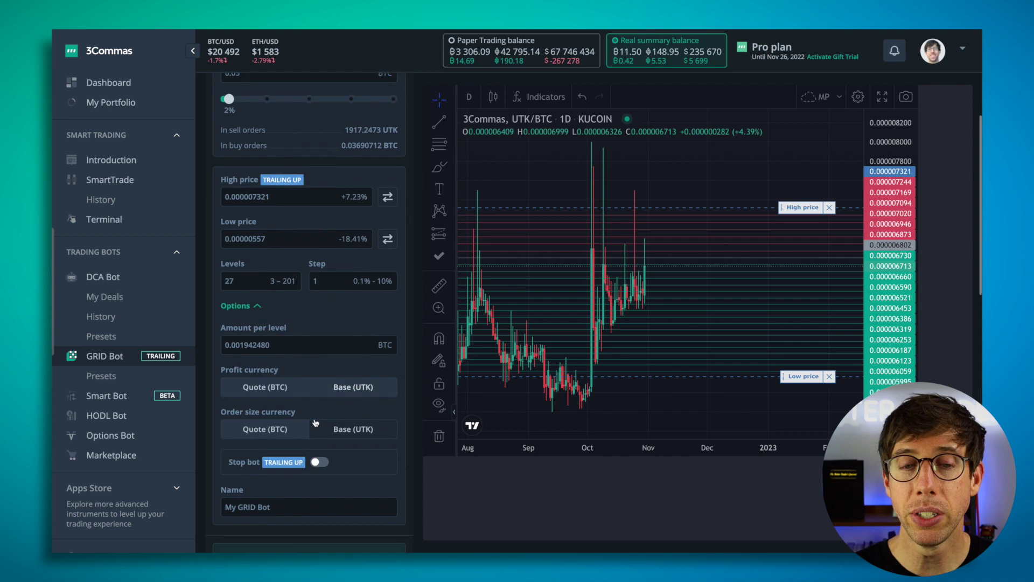
- Try Stop bot with 'Sell Base currency and stop bot', then disable it again
click(321, 425)
scroll(322, 426, down, 2)
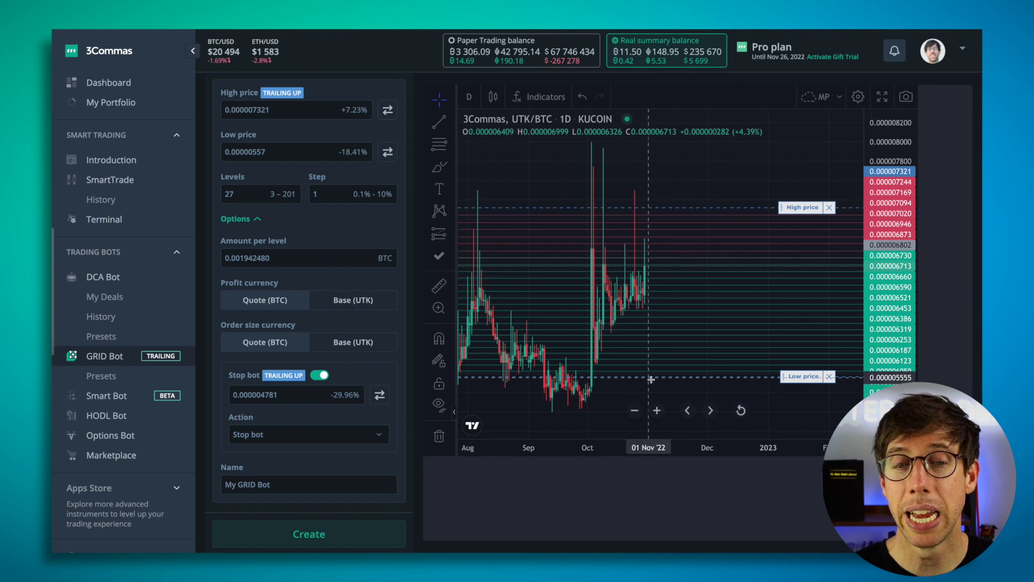
click(326, 441)
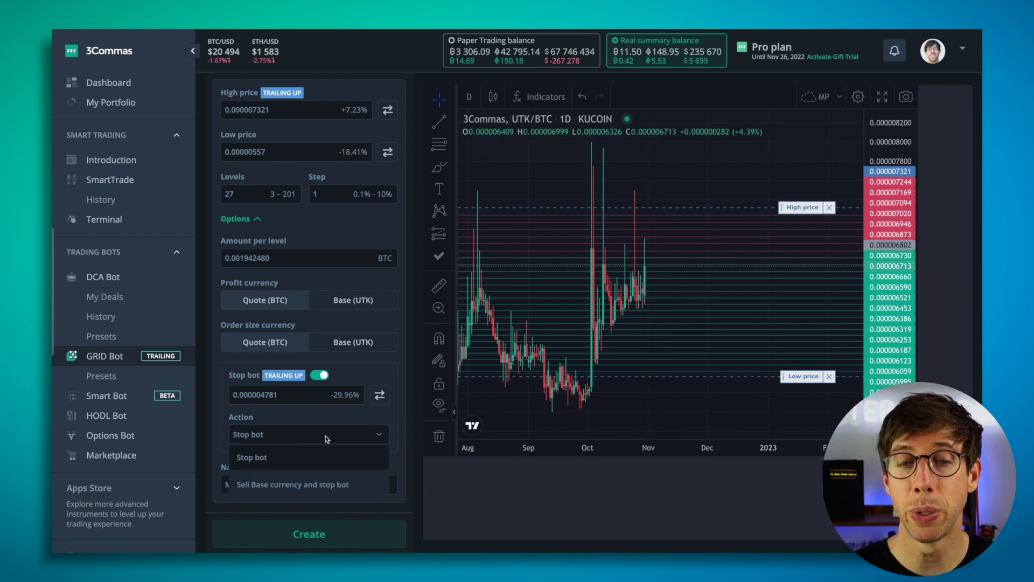
click(326, 488)
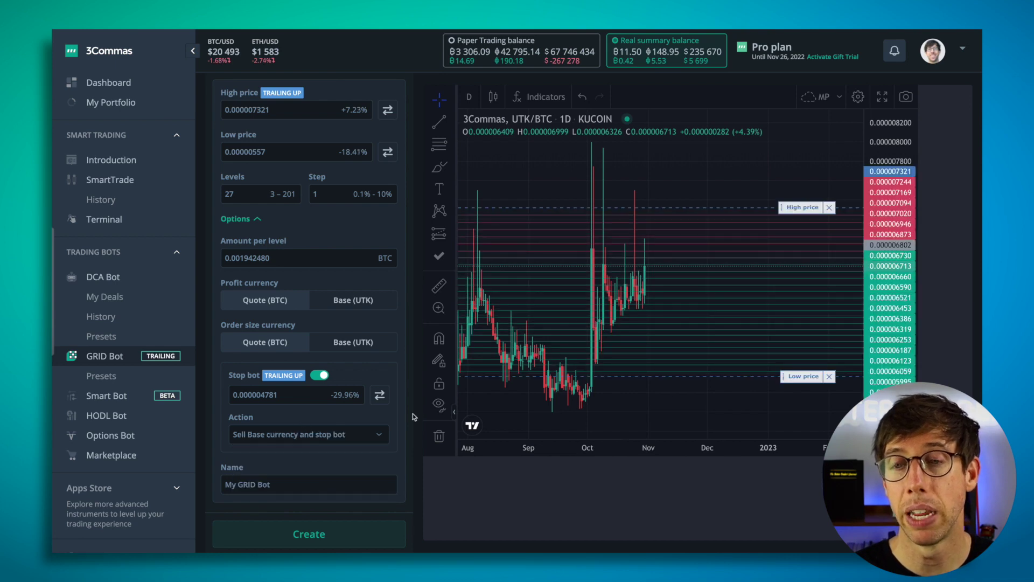
click(366, 432)
click(320, 375)
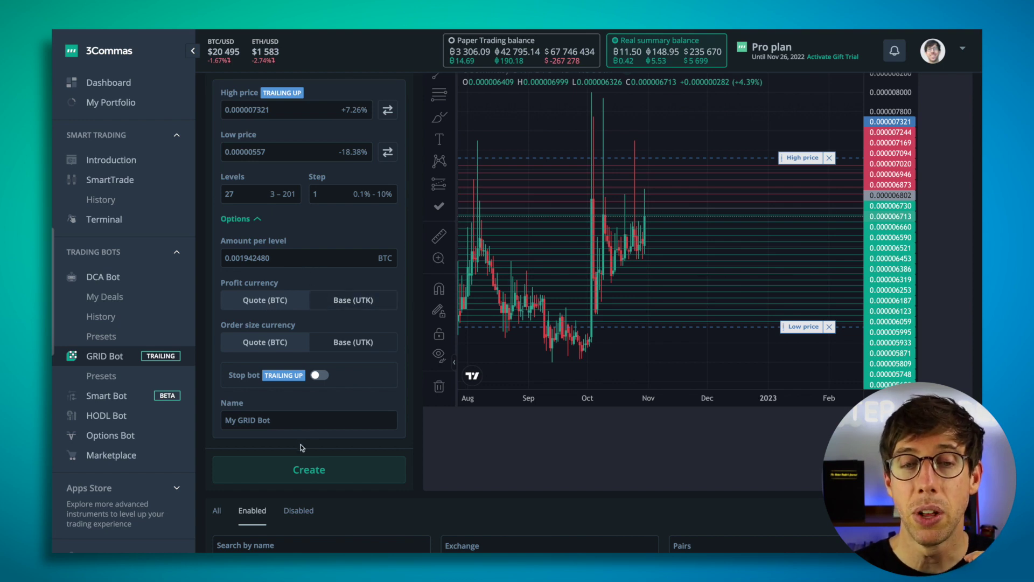
- Name the bot 'UTK/BTC 3Commas Academy', create it and start it
click(267, 419)
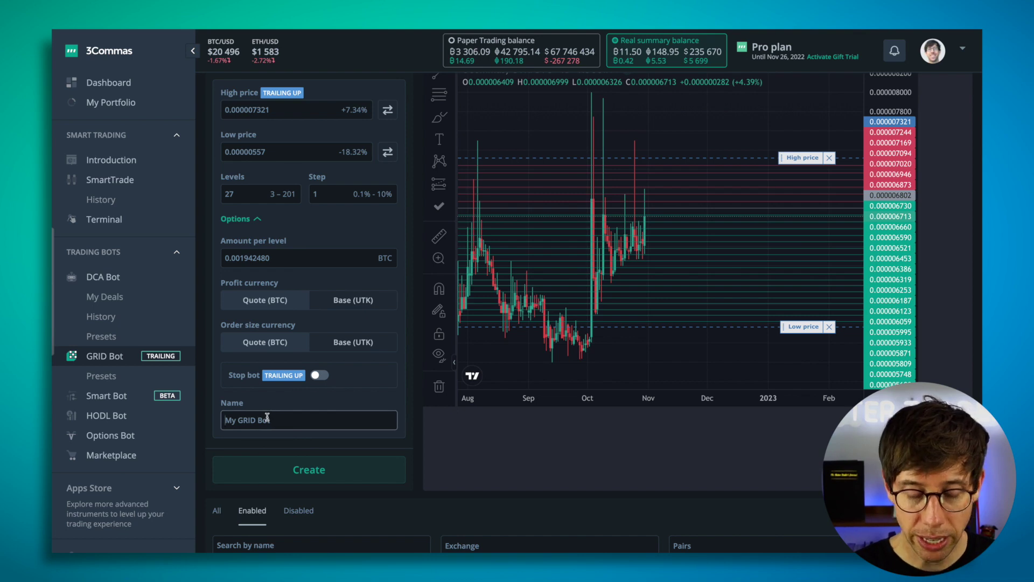
text(UTK/BTC)
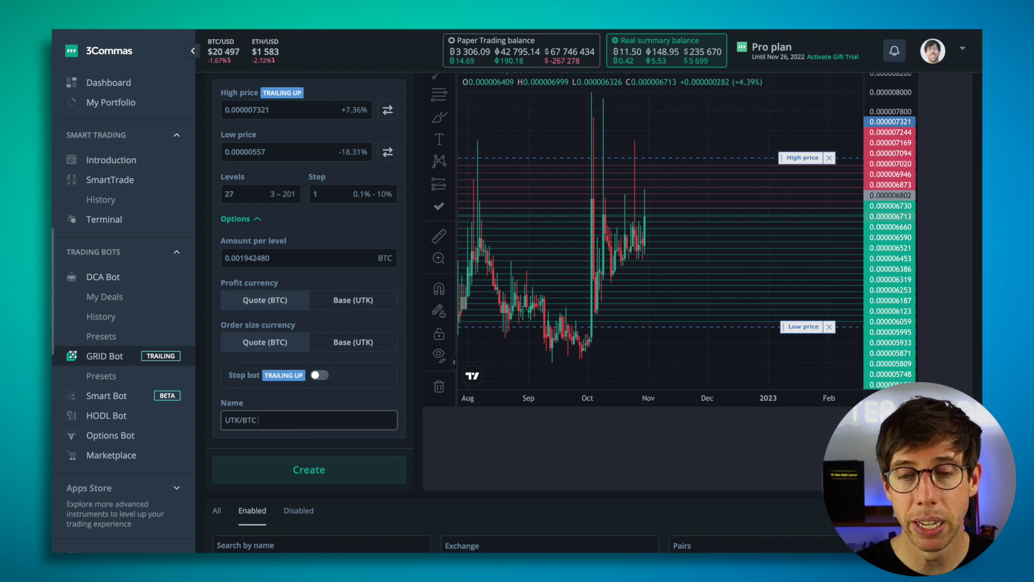
text( 3C)
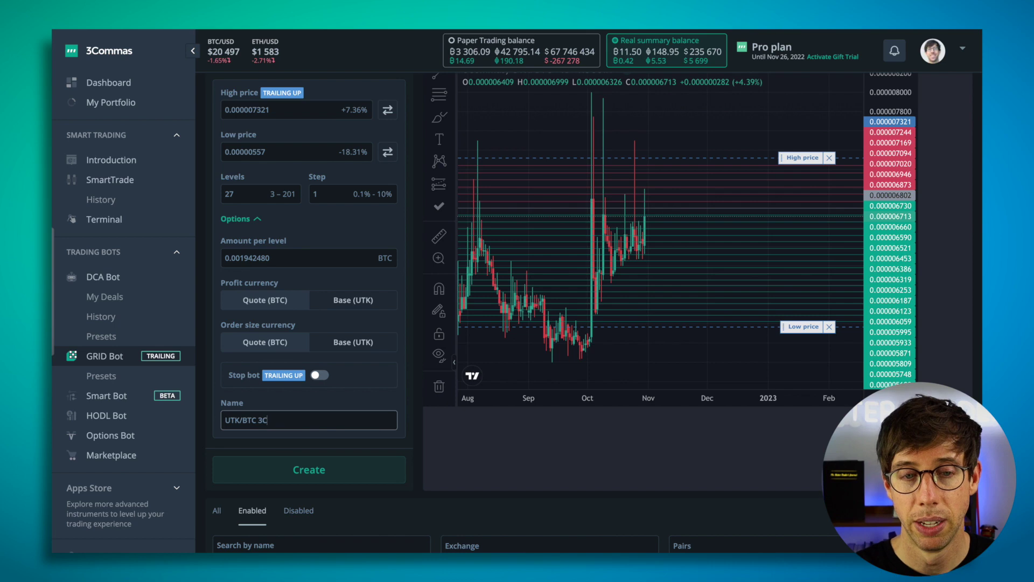
text(ommas Acad)
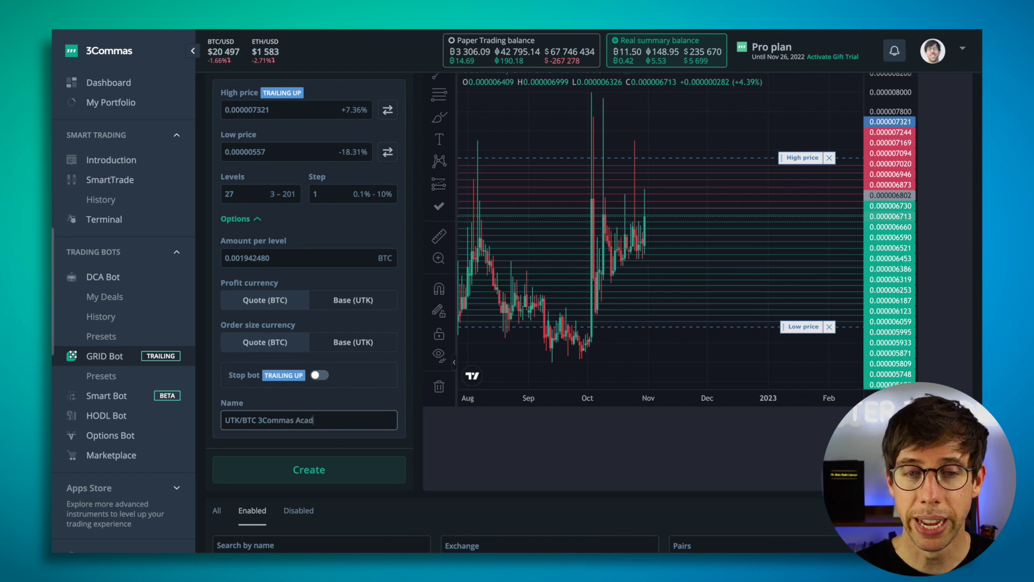
text(emy)
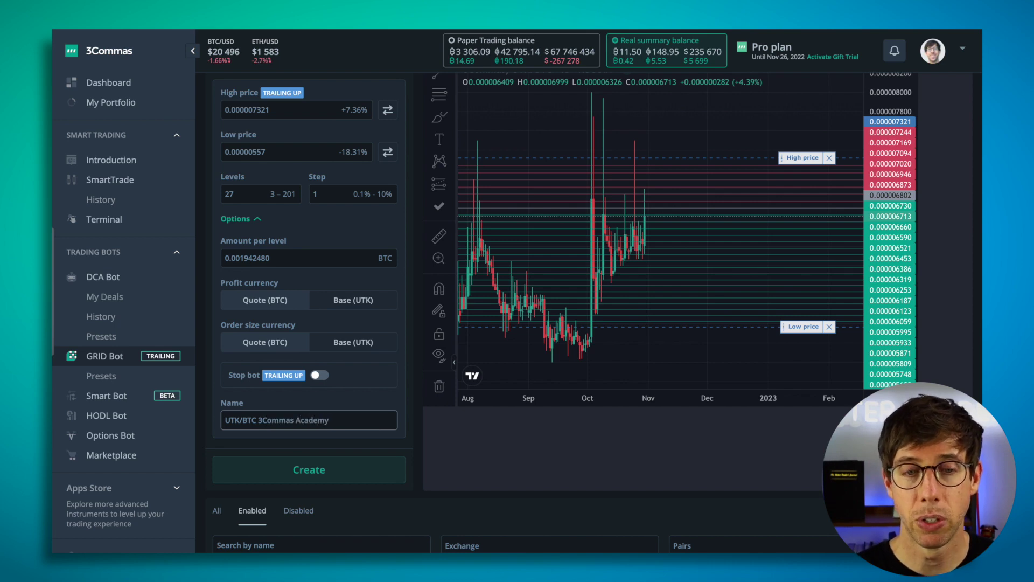
click(324, 470)
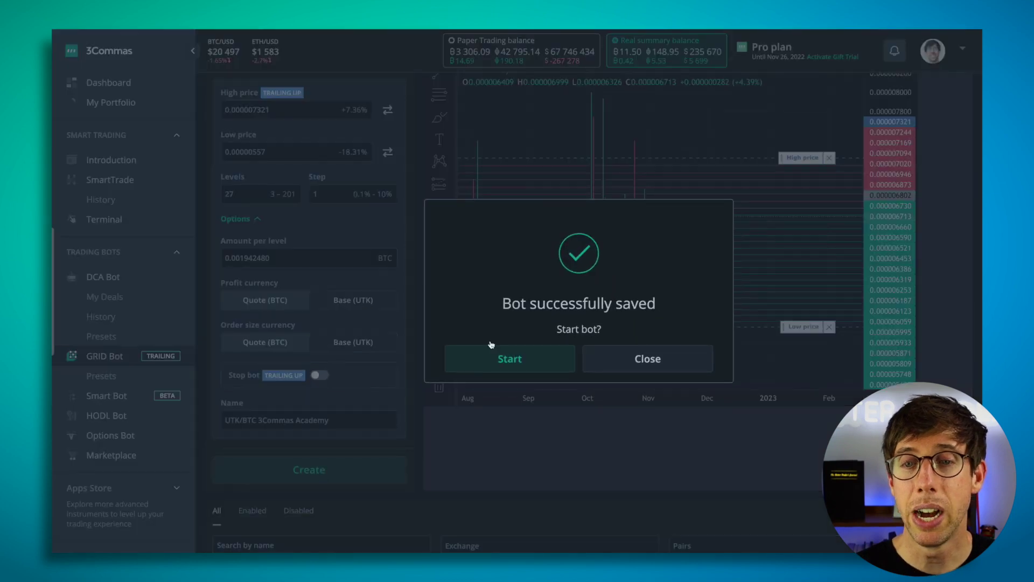
click(509, 359)
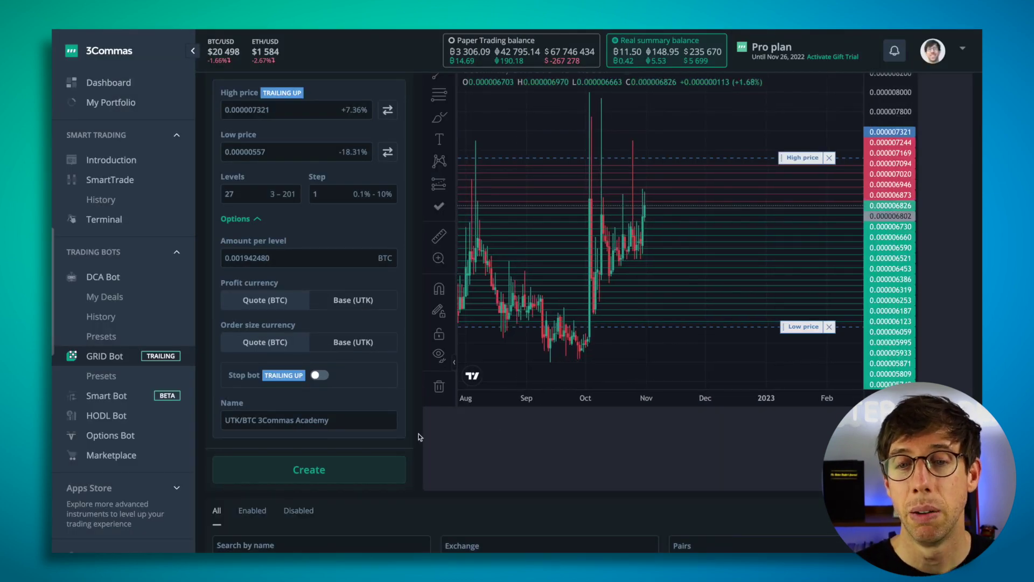
- Open the UTK/BTC 3Commas Academy bot's events log from the bot list, then close it
scroll(422, 434, down, 10)
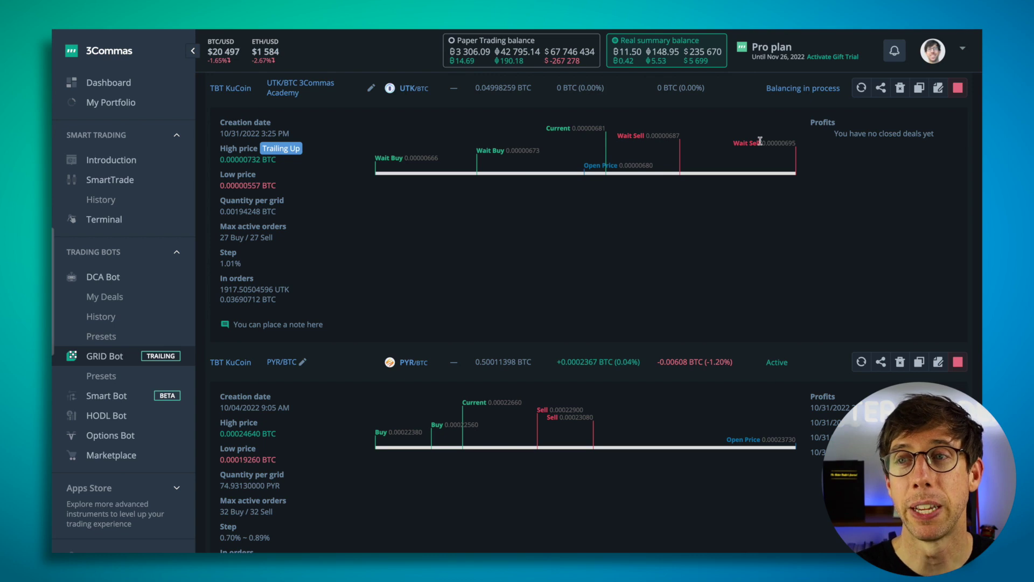
click(813, 91)
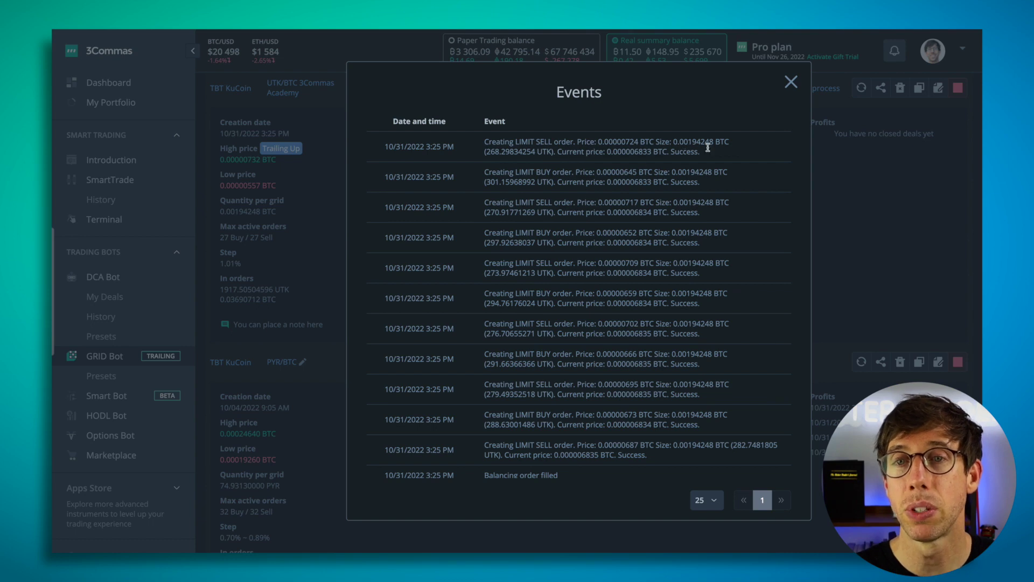
click(790, 83)
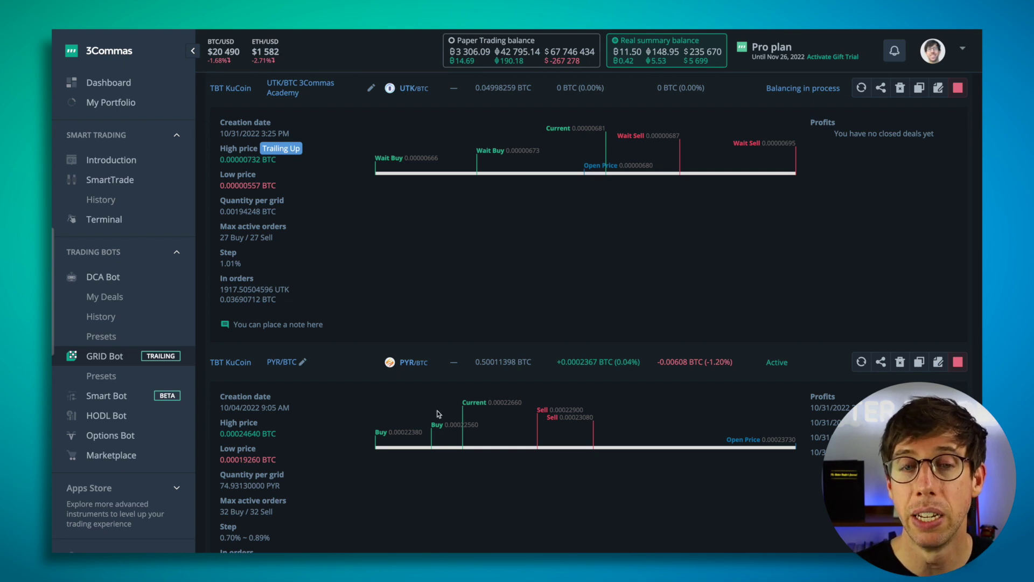
- Enlarge the PYR/BTC chart, view it in 5-minute candles, then close it
click(423, 365)
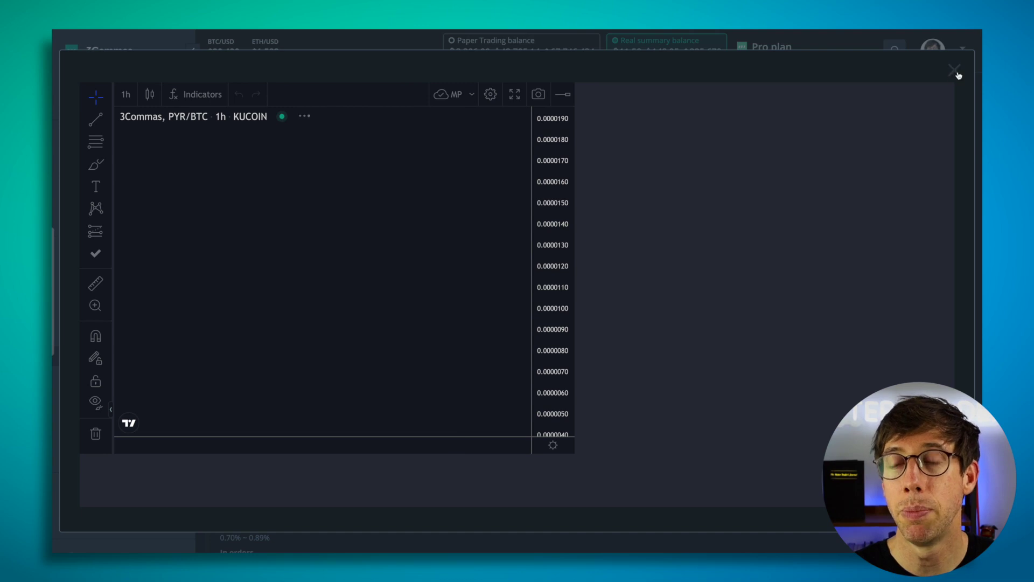
click(127, 96)
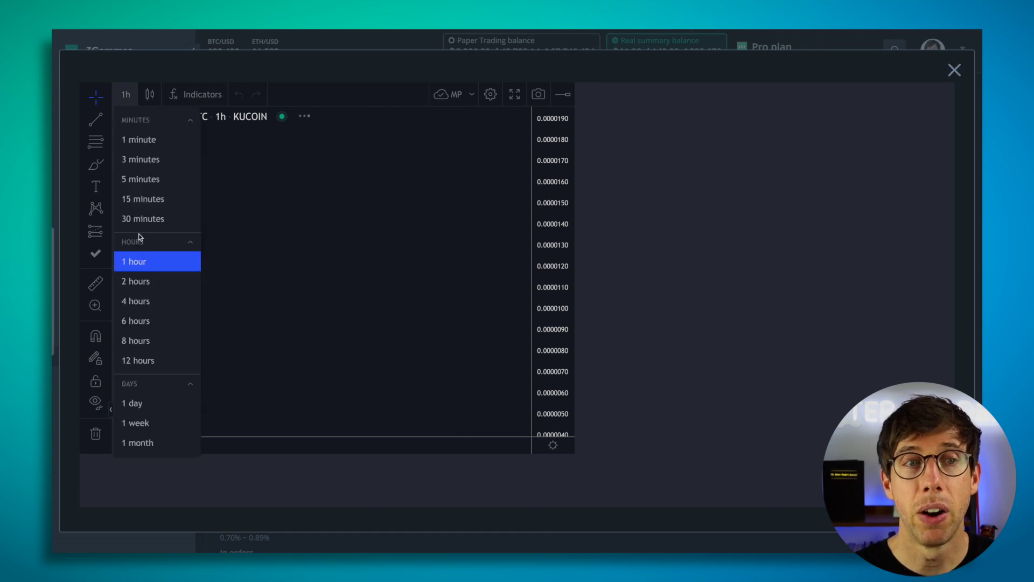
click(135, 403)
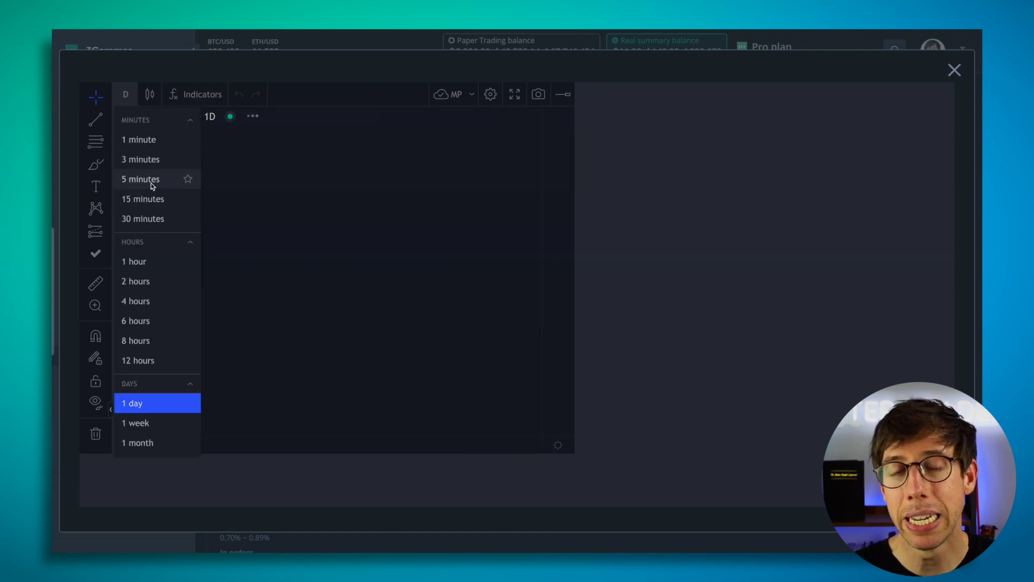
click(152, 184)
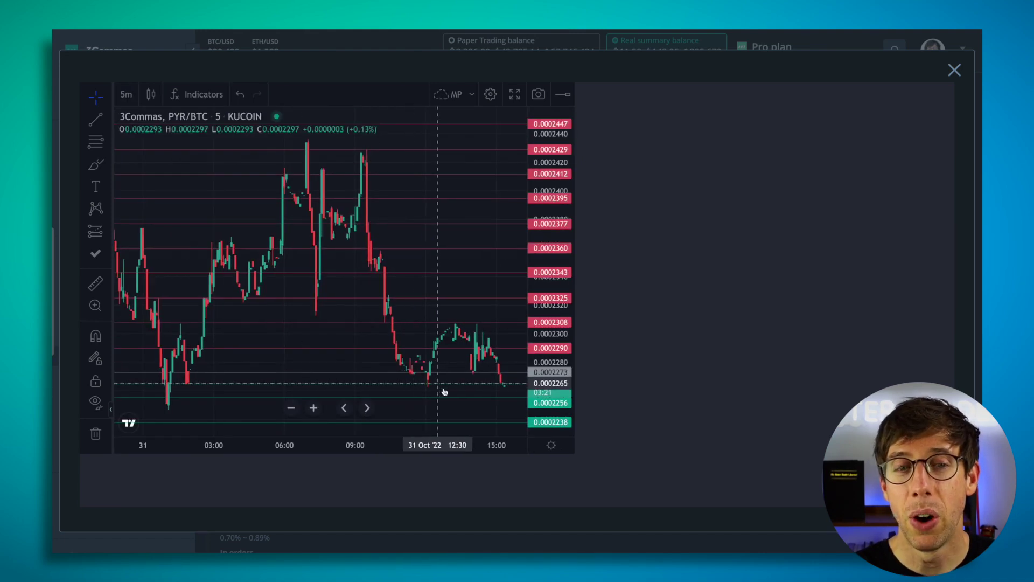
scroll(452, 353, down, 3)
scroll(453, 353, up, 3)
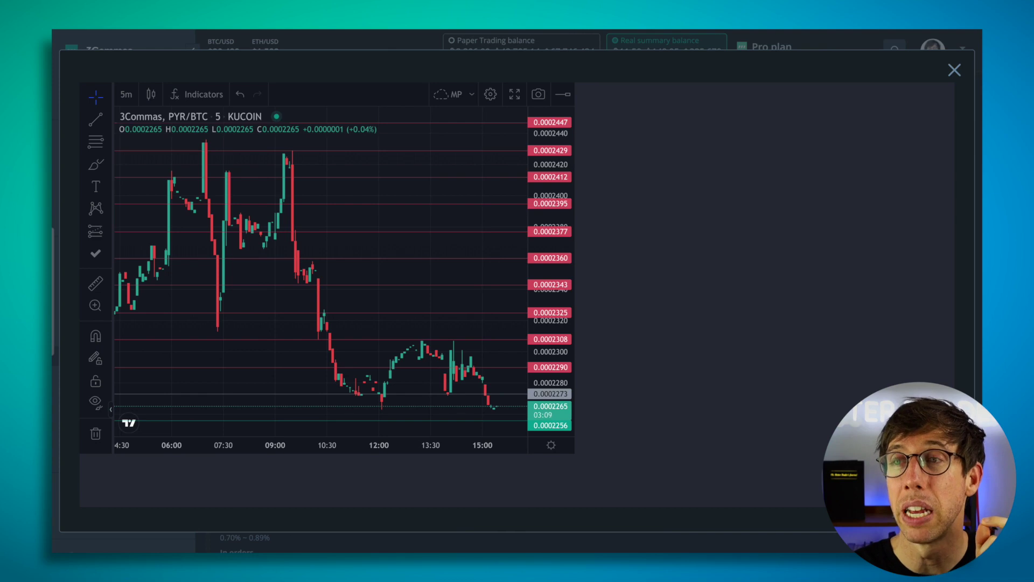
click(955, 73)
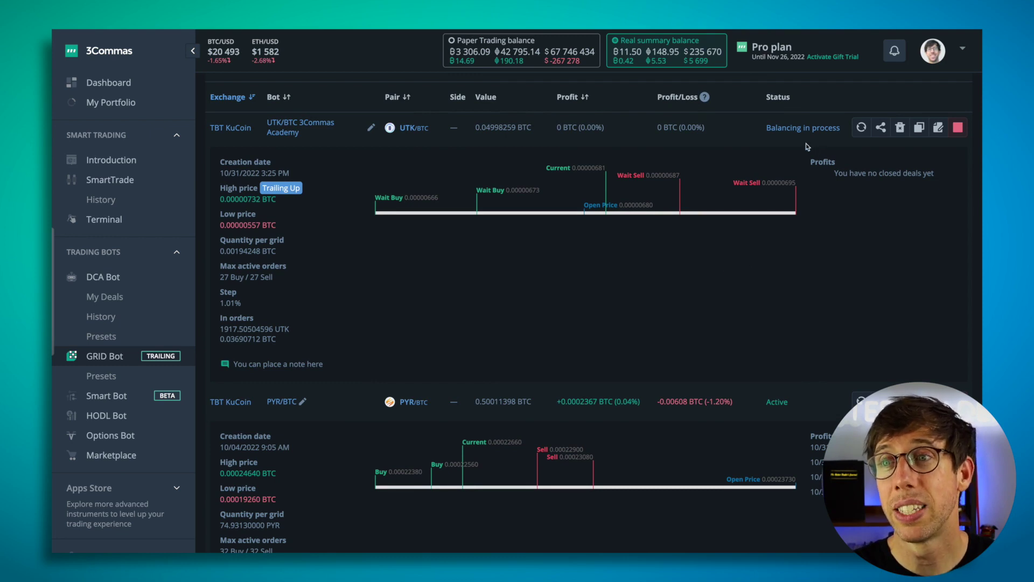
- Refresh the UTK/BTC bot row so its status reads Active
click(864, 129)
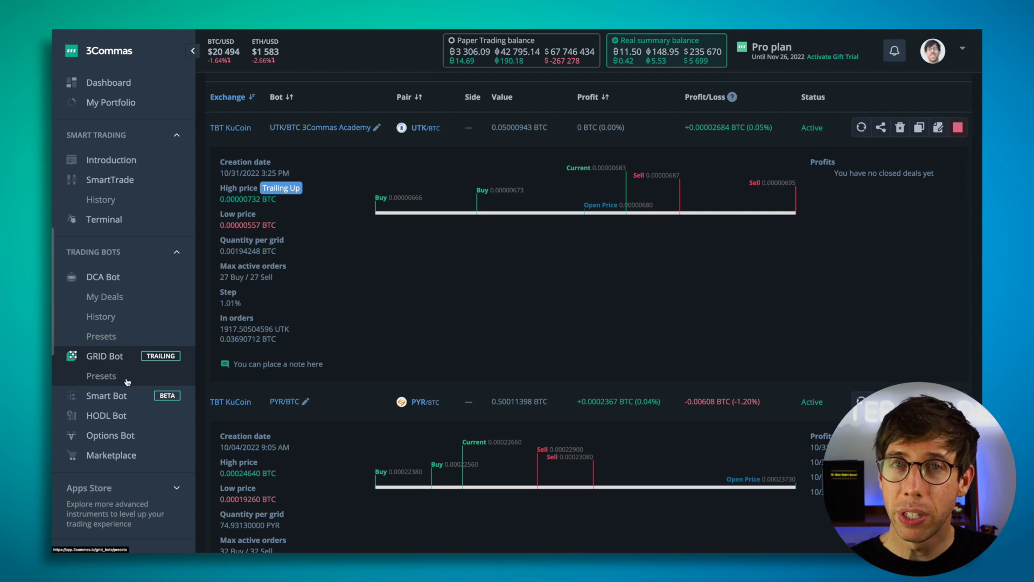
- Open the grid bot presets filtered to Kucoin, Binance and OKX Spot exchanges
click(109, 383)
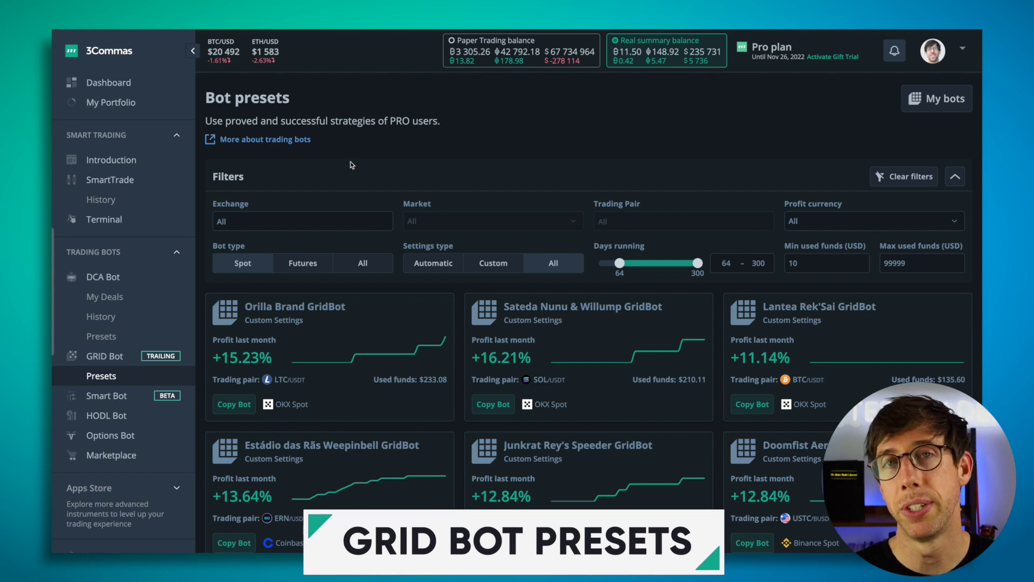
click(317, 221)
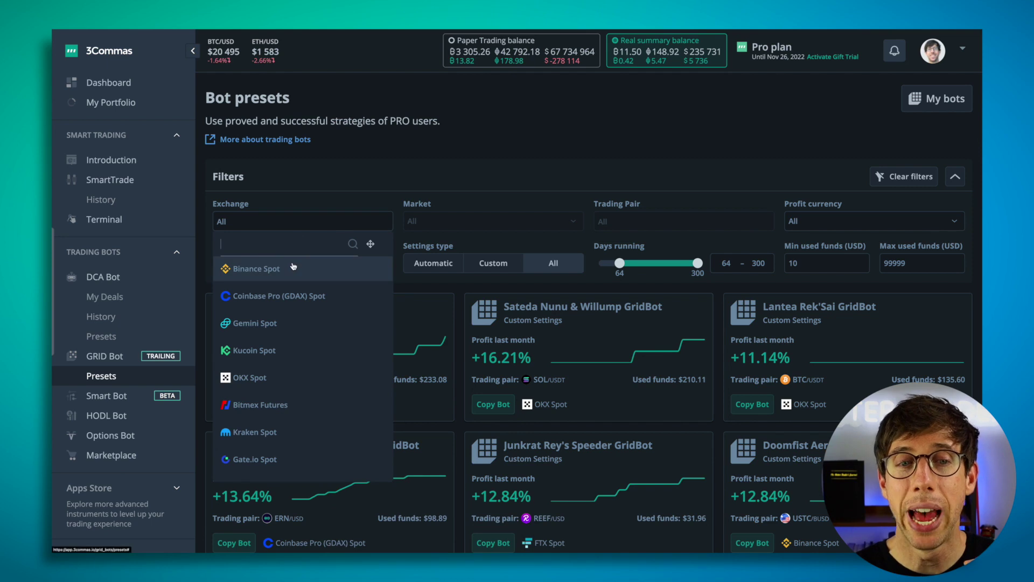
click(290, 350)
click(318, 222)
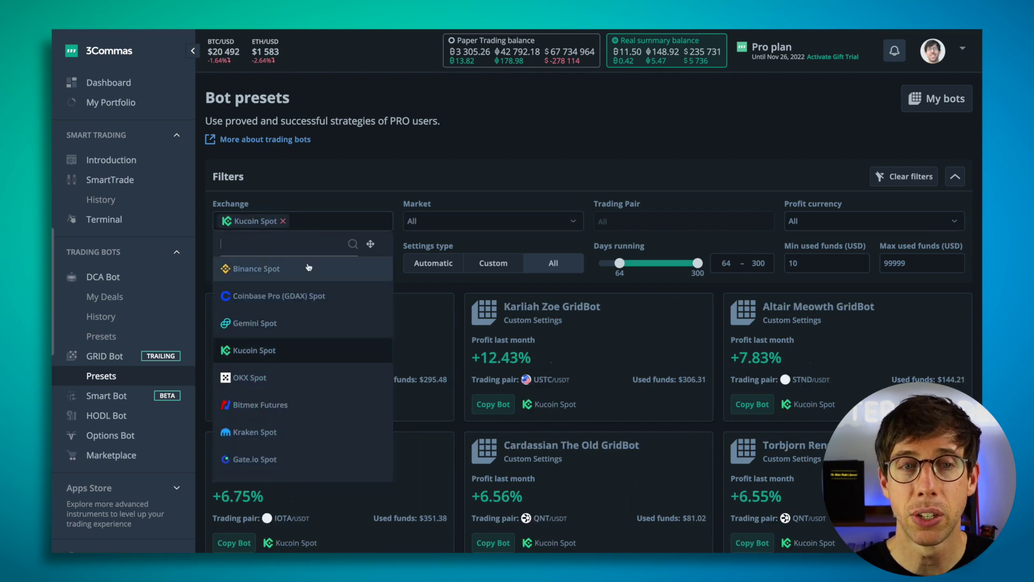
click(309, 267)
click(376, 228)
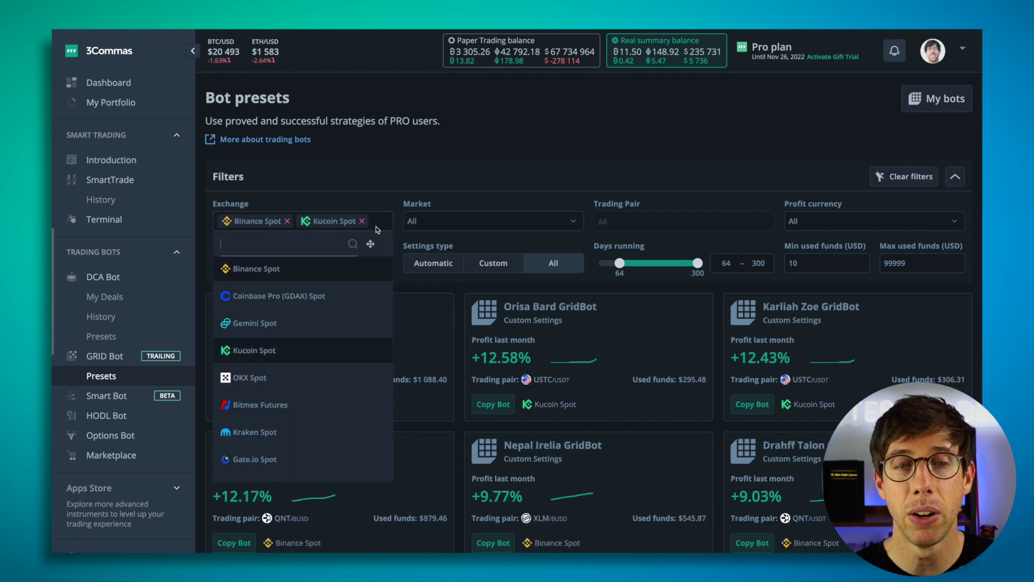
click(264, 377)
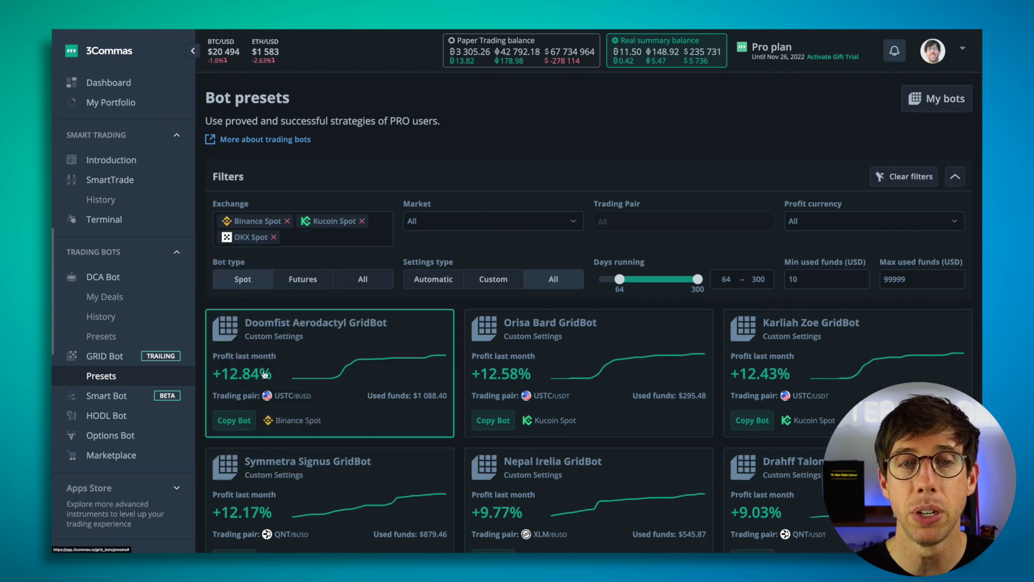
- Set the presets' Market filter to USDT instead of BTC
click(508, 220)
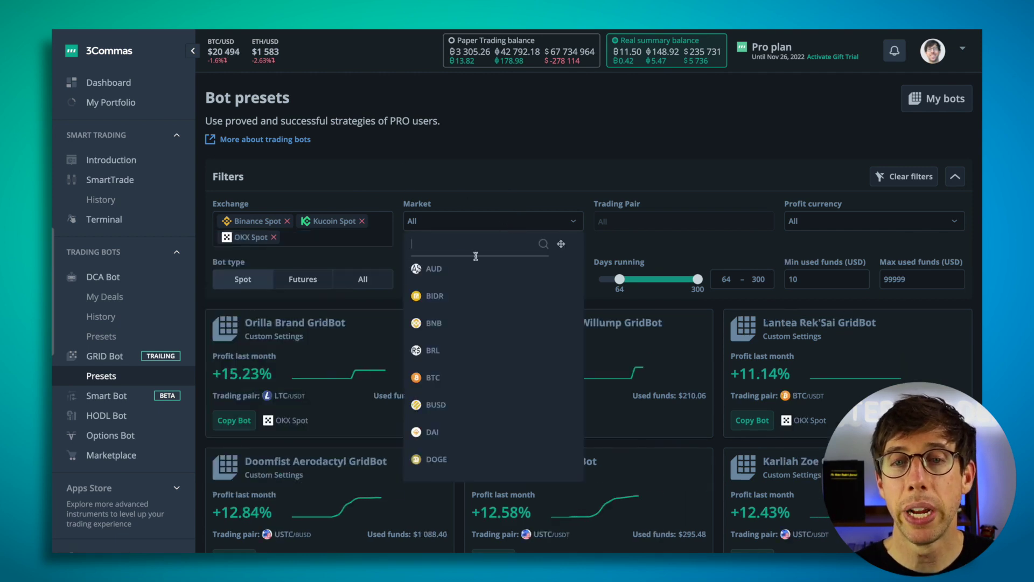
click(461, 385)
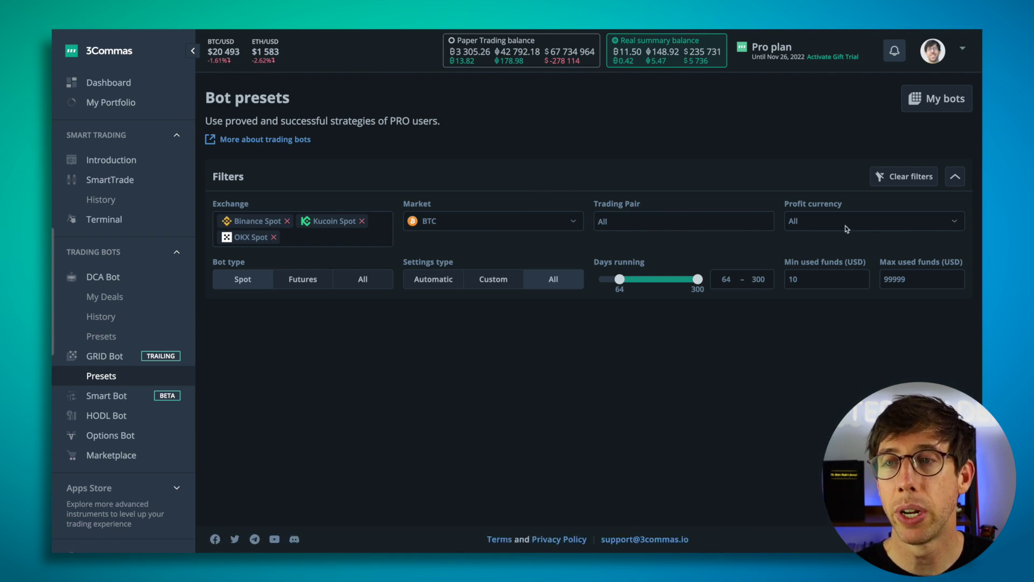
click(468, 224)
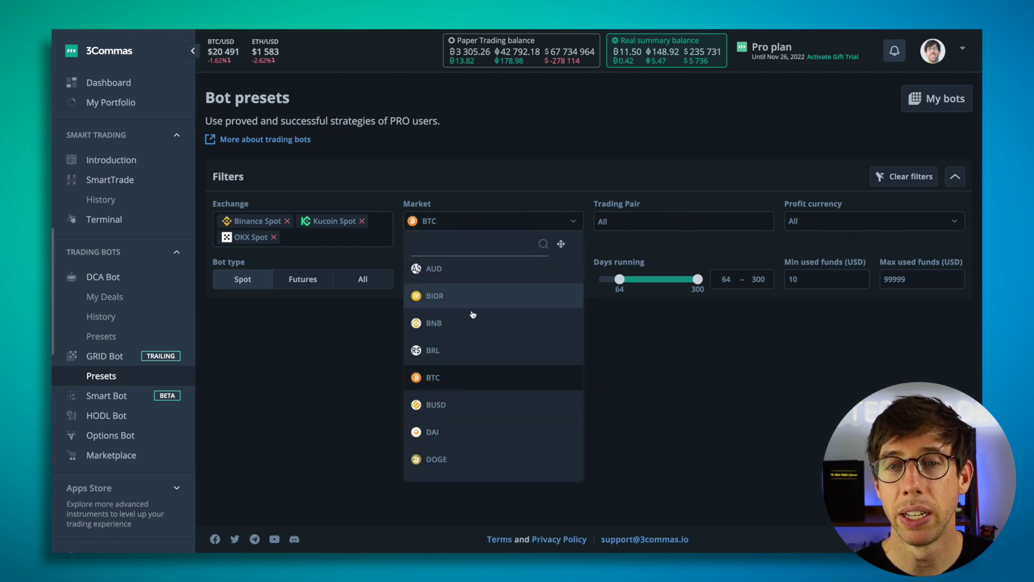
scroll(471, 420, down, 4)
scroll(468, 441, down, 3)
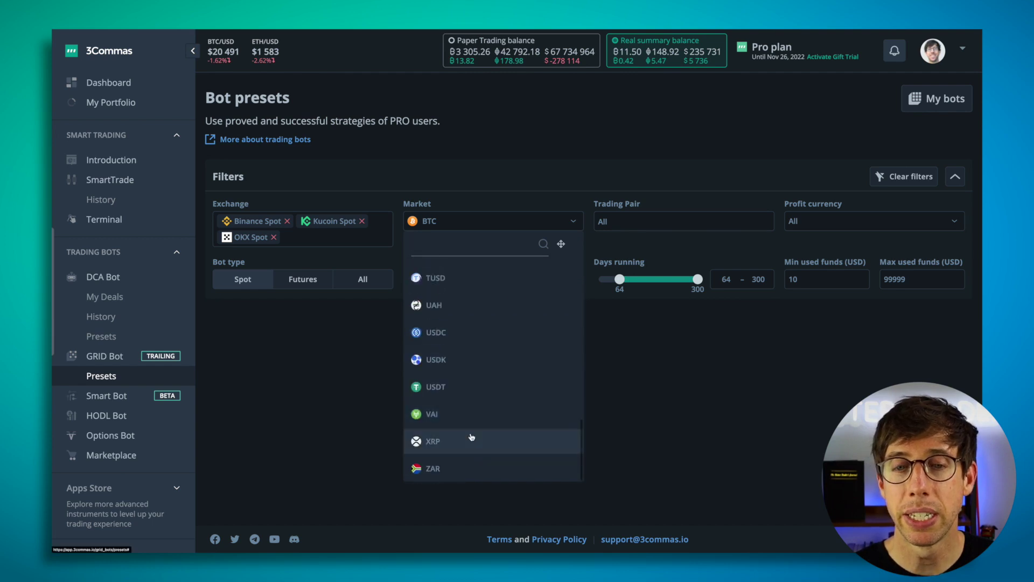
click(469, 388)
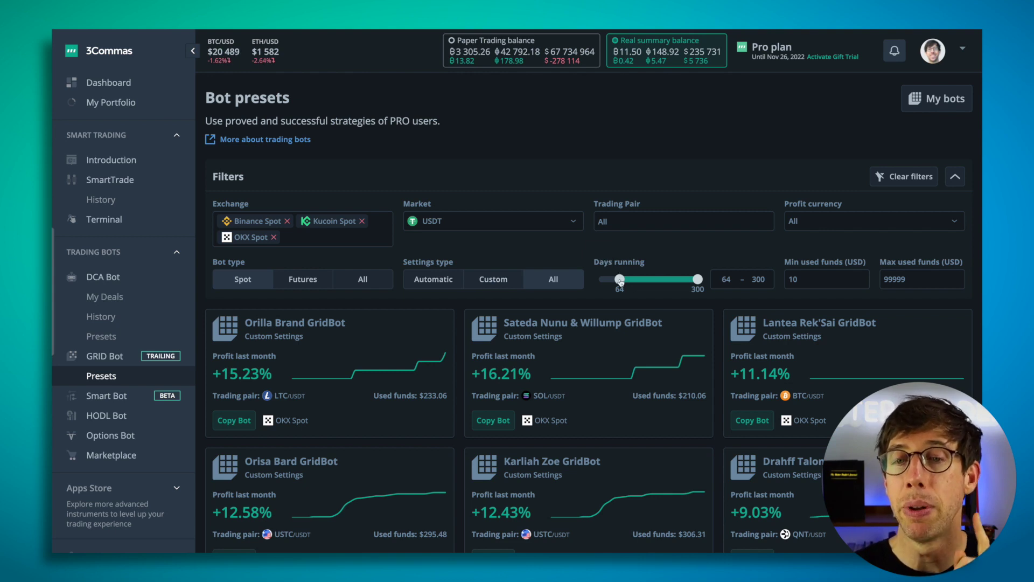
- Change minimum days running from 64 to 60 and minimum used funds to 1000 USD
click(732, 279)
key(BackSpace)
text(0)
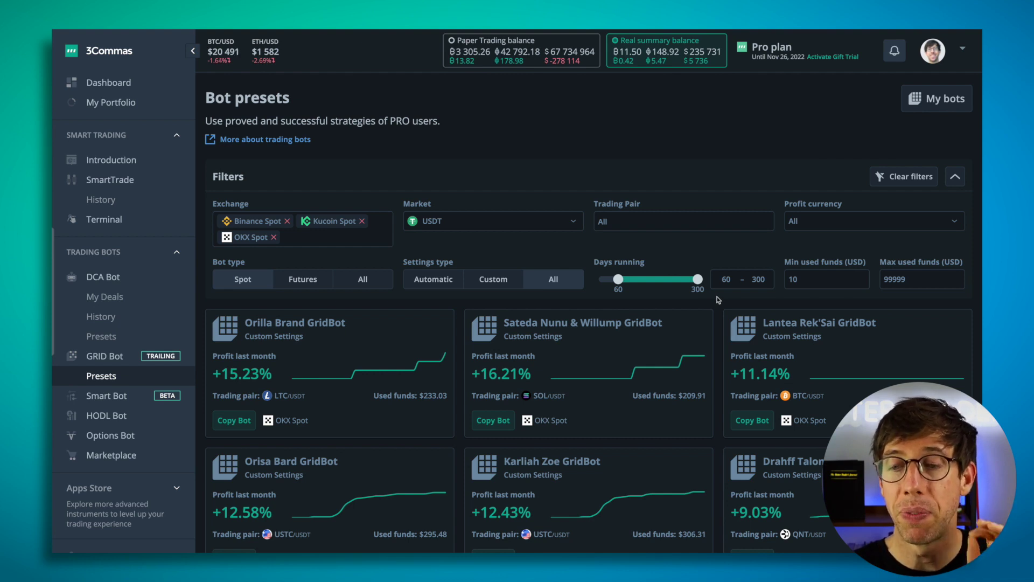
scroll(718, 301, down, 3)
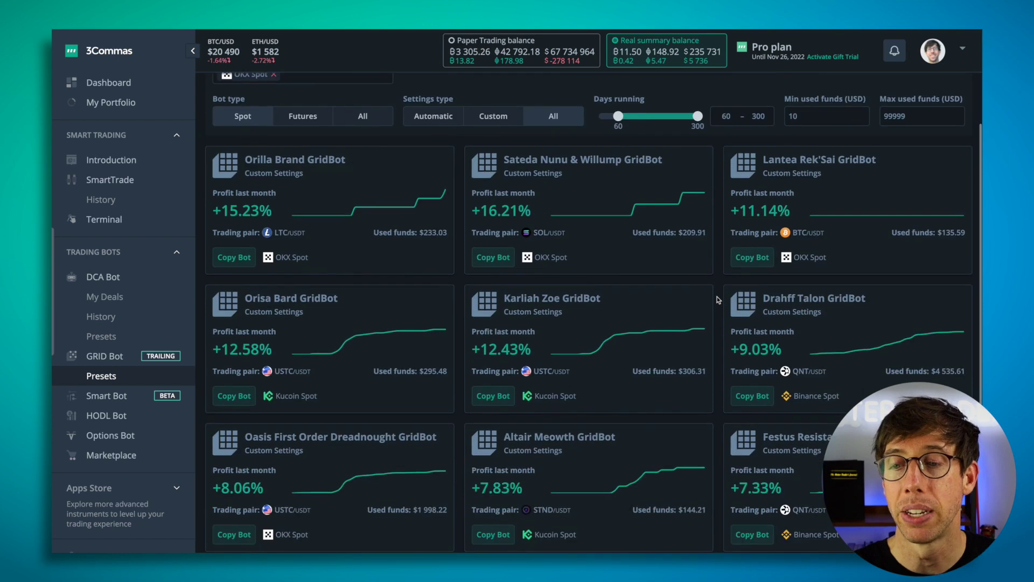
scroll(719, 300, up, 1)
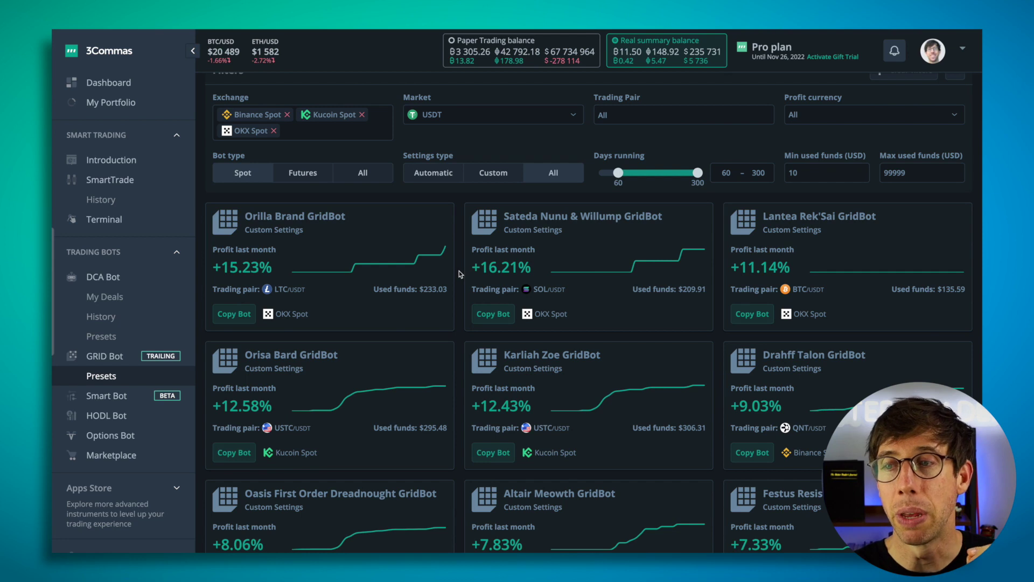
double_click(823, 178)
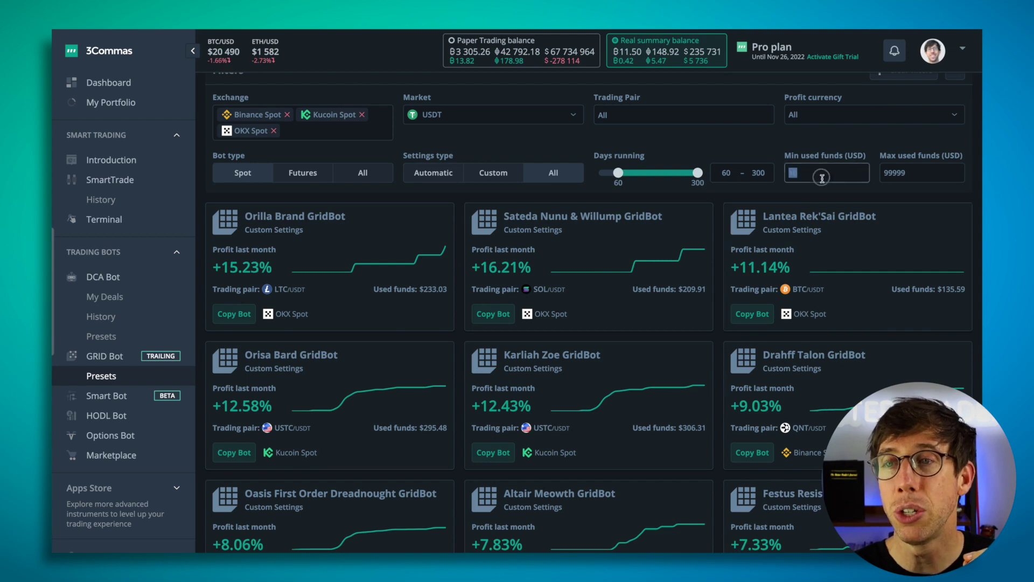
text(1000)
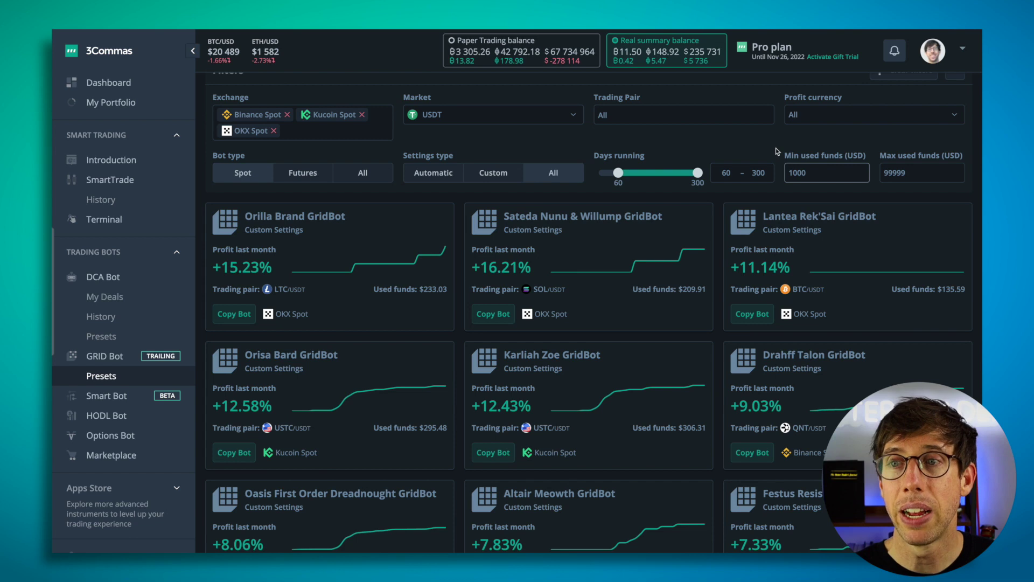
click(776, 152)
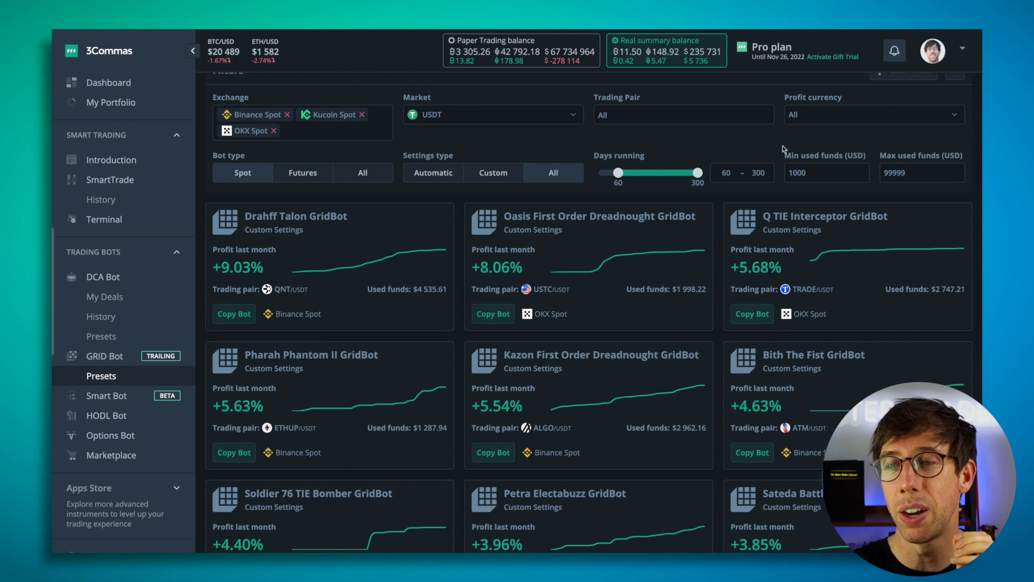
scroll(783, 146, down, 1)
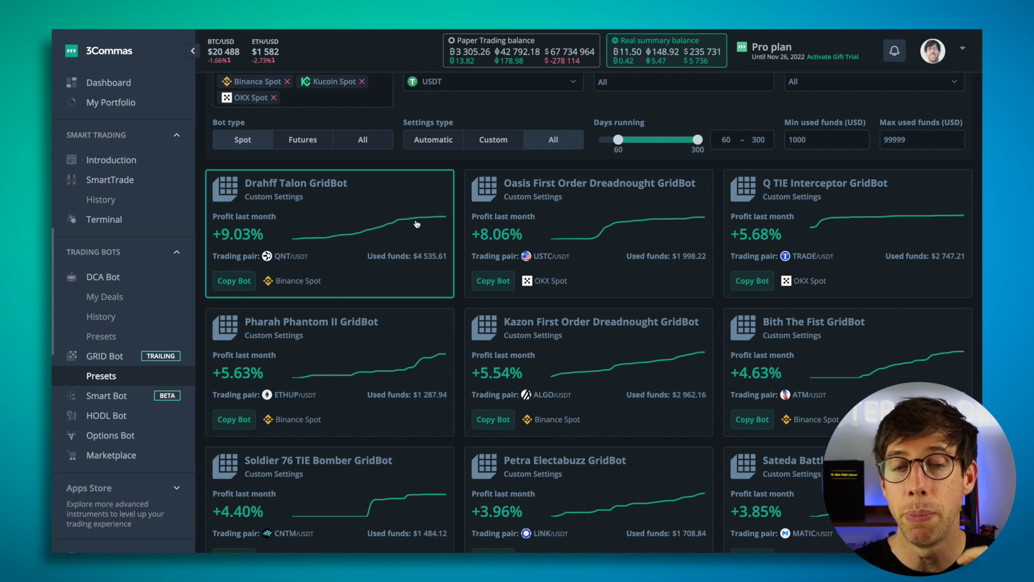
scroll(417, 224, down, 2)
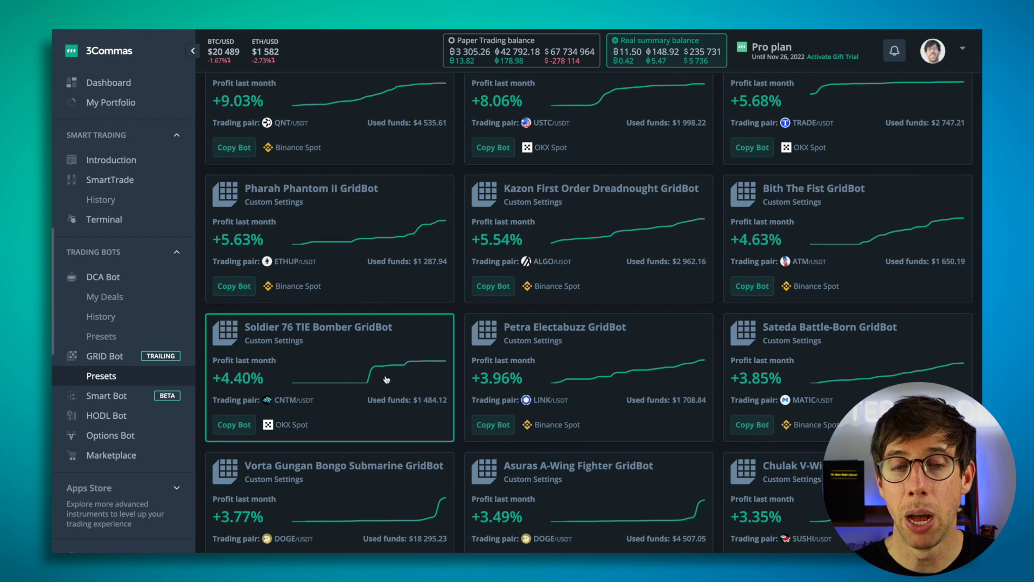
scroll(414, 363, down, 2)
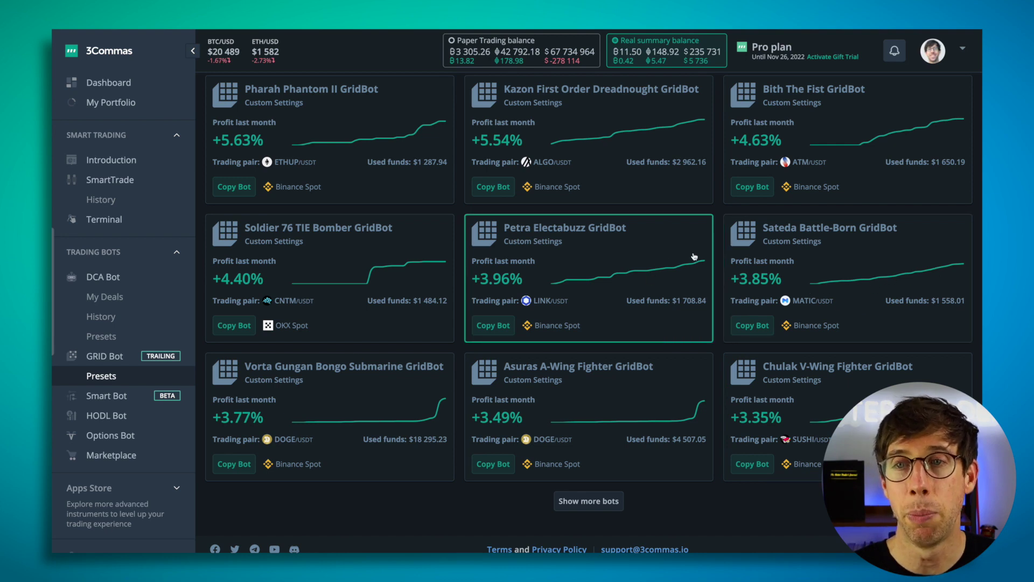
scroll(695, 257, up, 6)
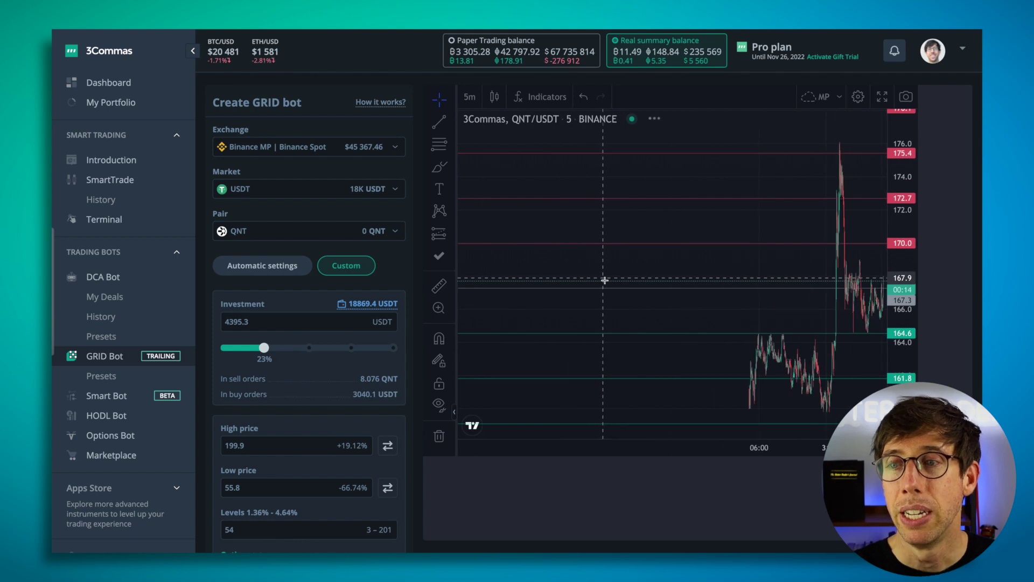
- Switch the QNT/USDT chart to 1-day candles and zoom into the 55.8–199.9 grid band
click(474, 104)
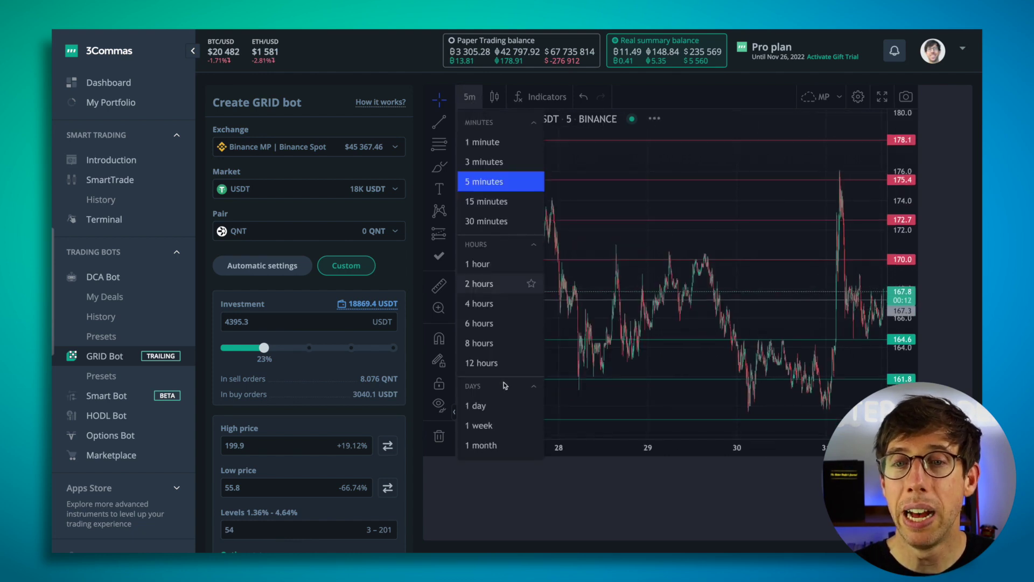
click(485, 408)
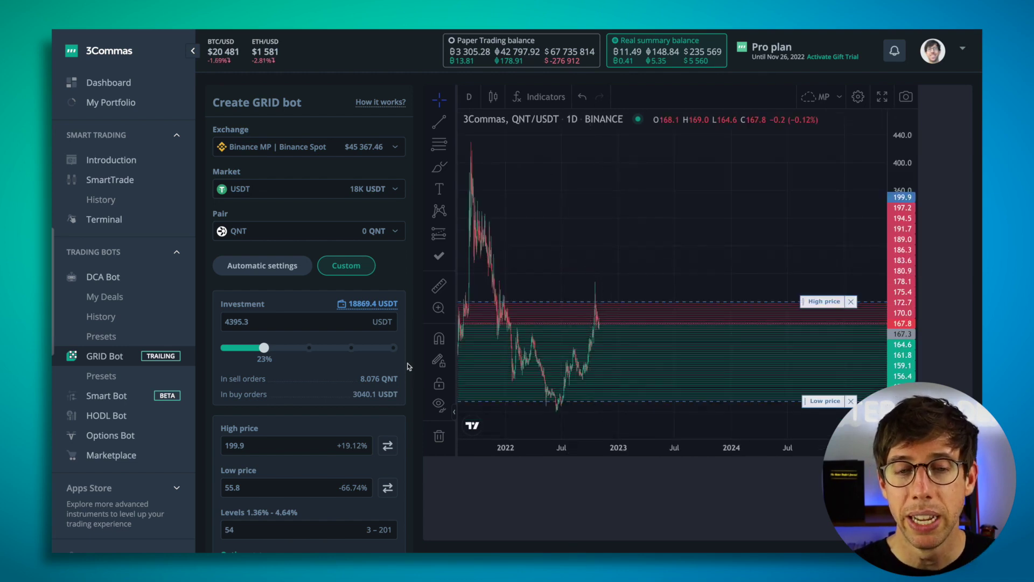
scroll(408, 366, down, 2)
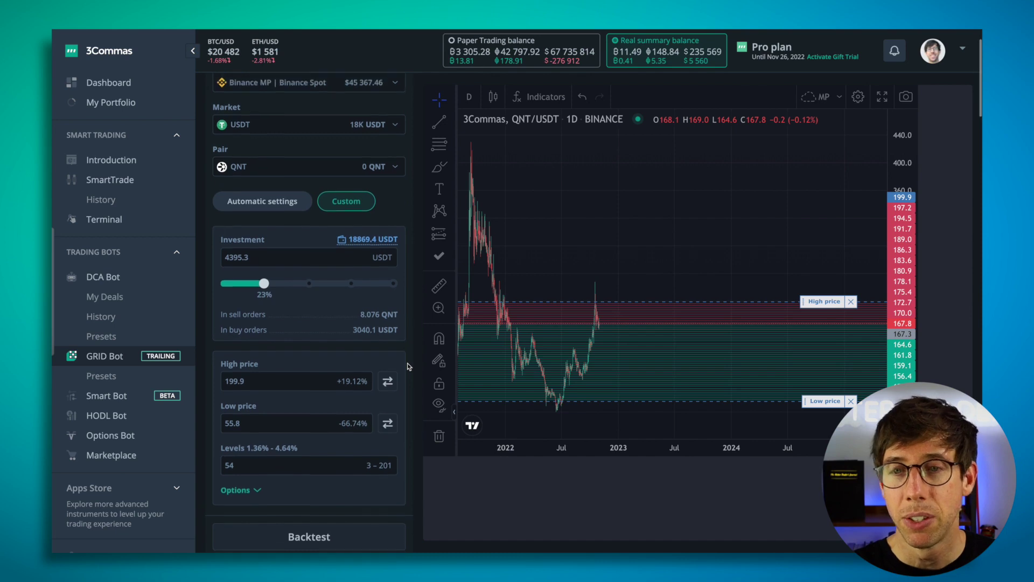
scroll(408, 367, up, 1)
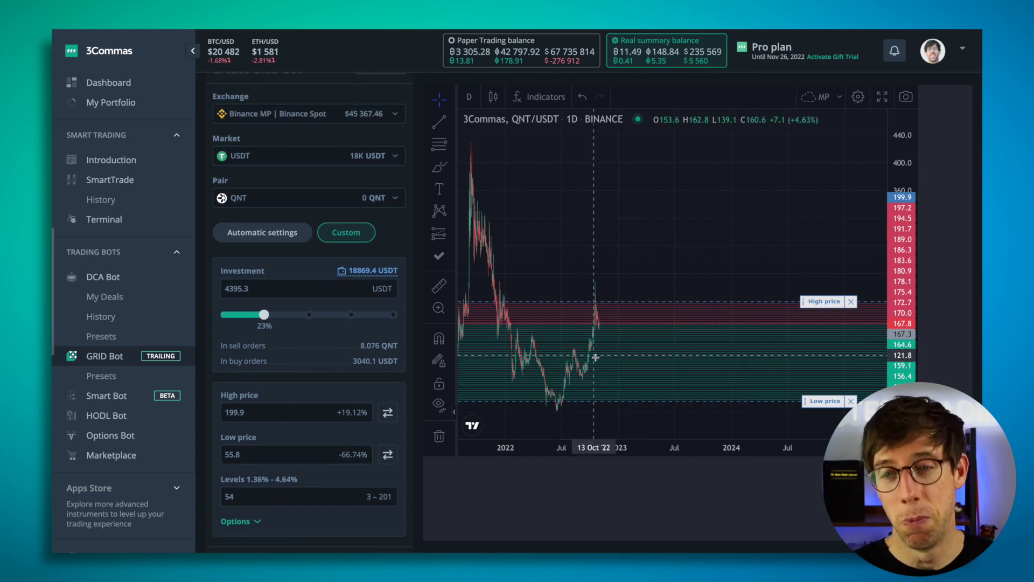
scroll(595, 358, up, 5)
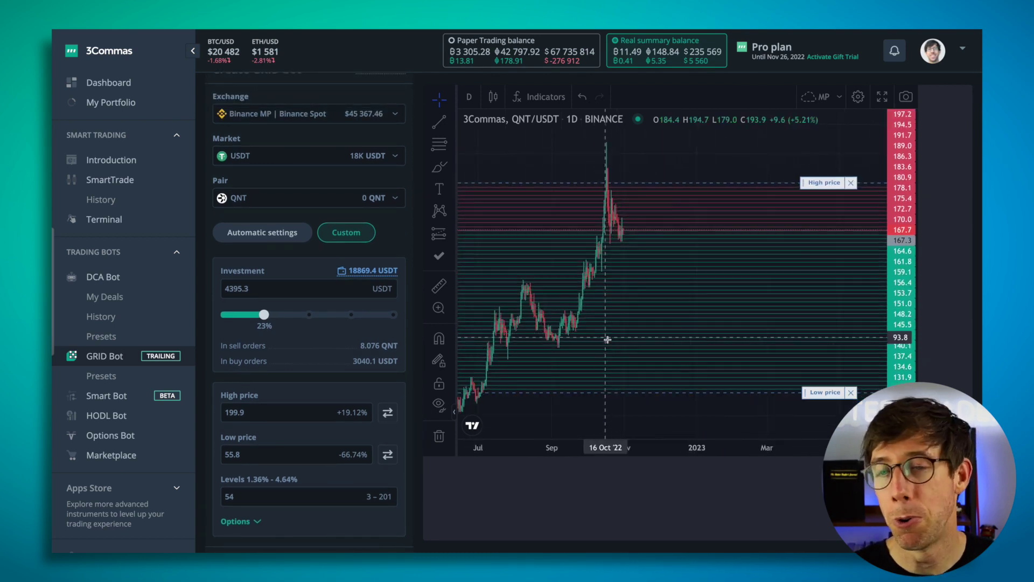
scroll(608, 339, left, 3)
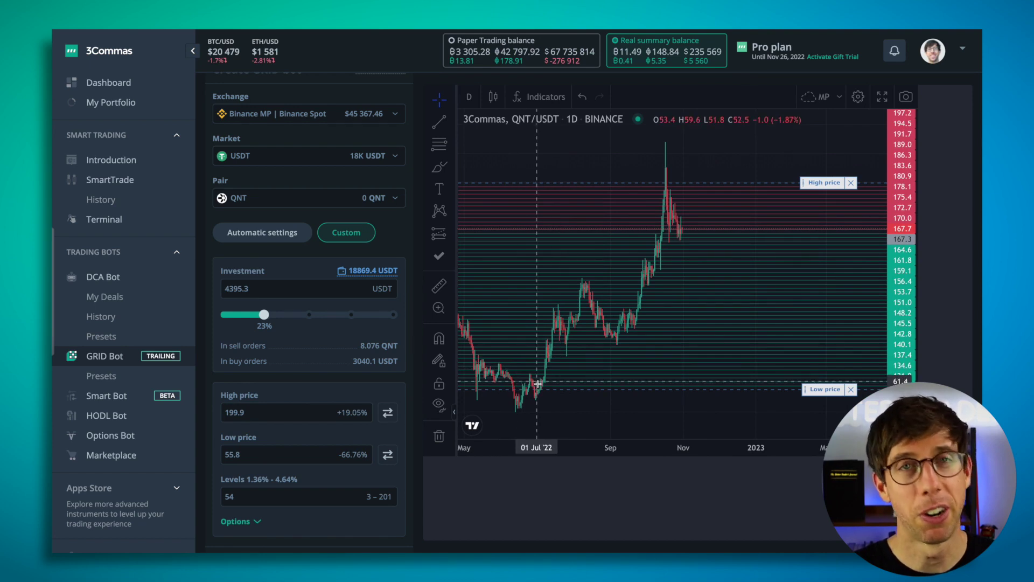